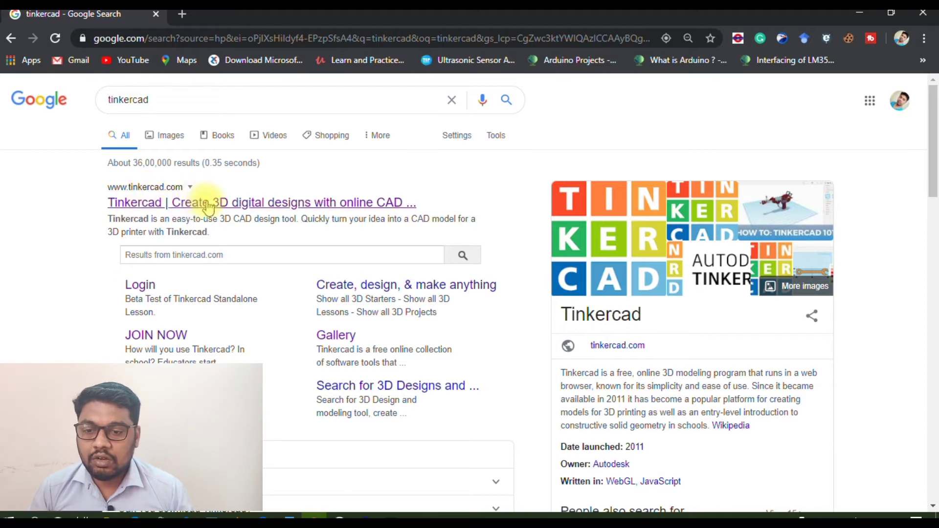
# Open the Tinkercad website from the search results and sign in with the first listed Google account.
pyautogui.click(207, 203)
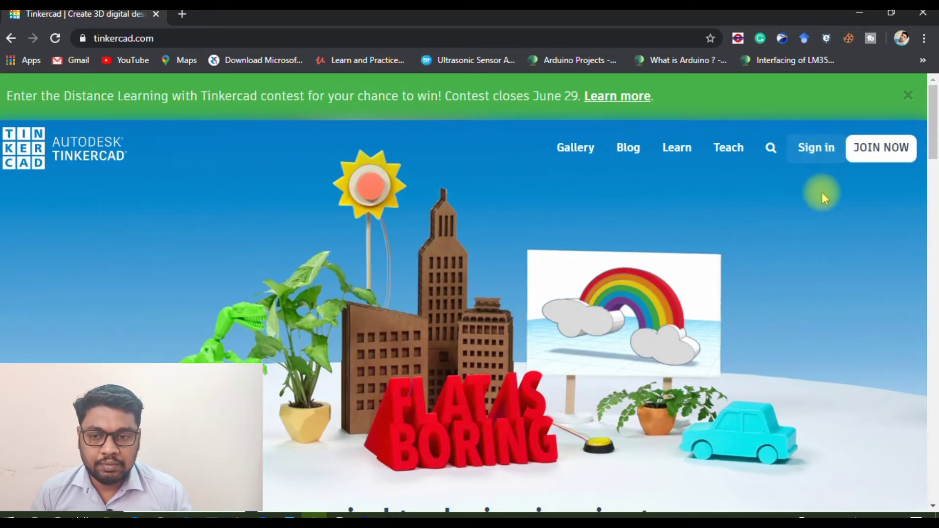
pyautogui.click(814, 156)
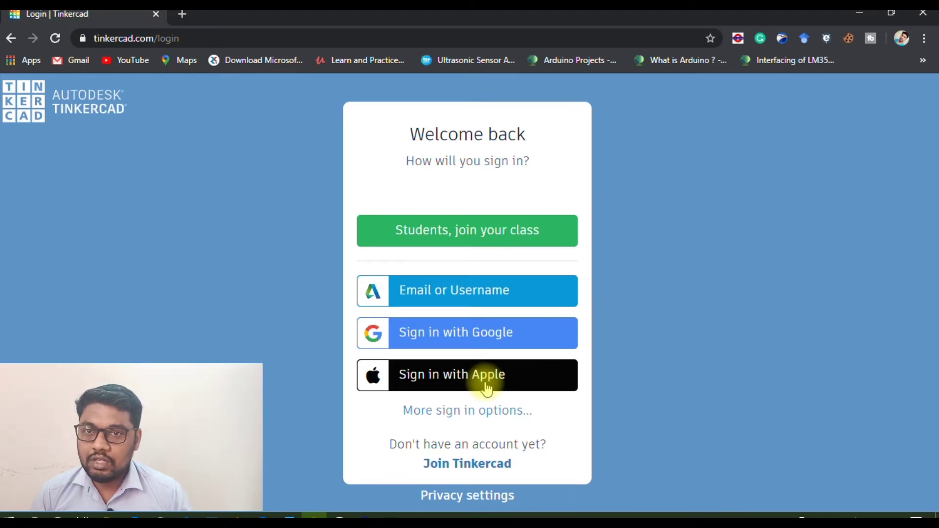
pyautogui.click(460, 337)
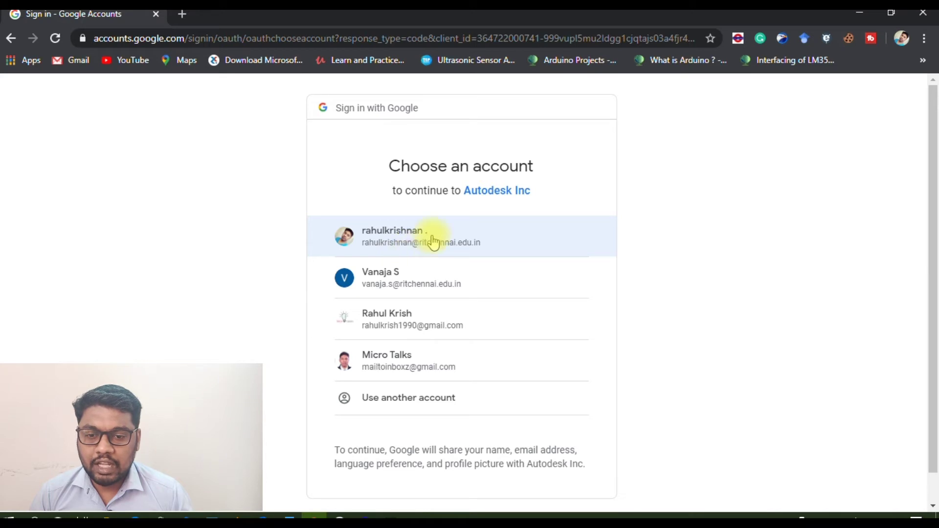
pyautogui.click(431, 239)
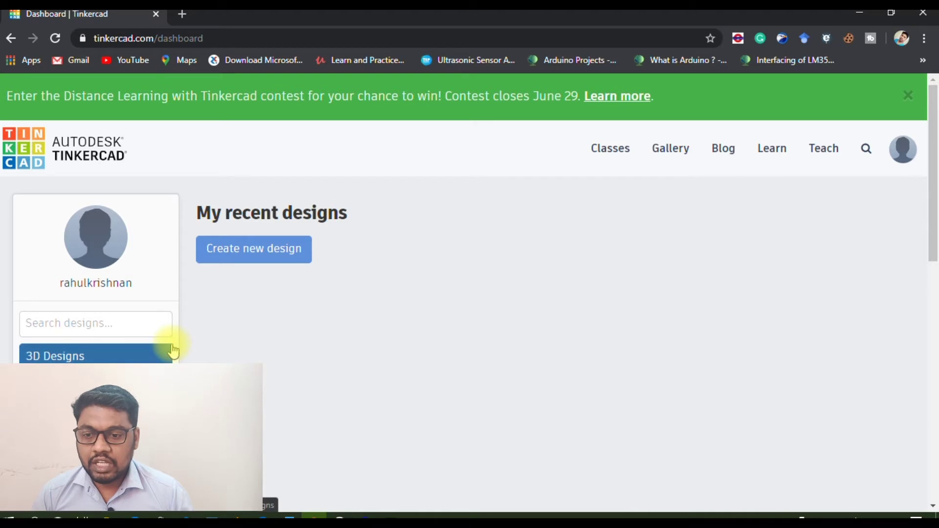
# Show the Circuits designs on the dashboard and permanently delete the circuit "Surprising Bruticus".
pyautogui.scroll(-1, 173, 352)
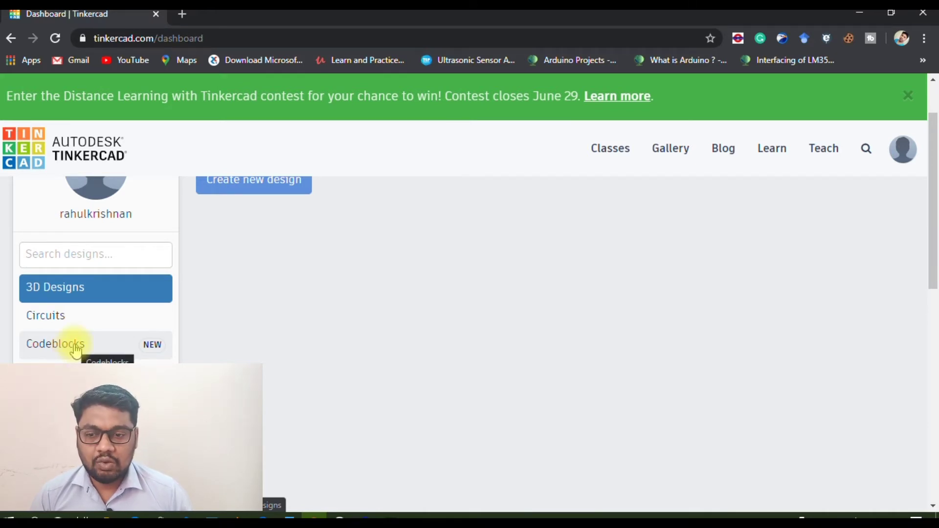
pyautogui.click(93, 327)
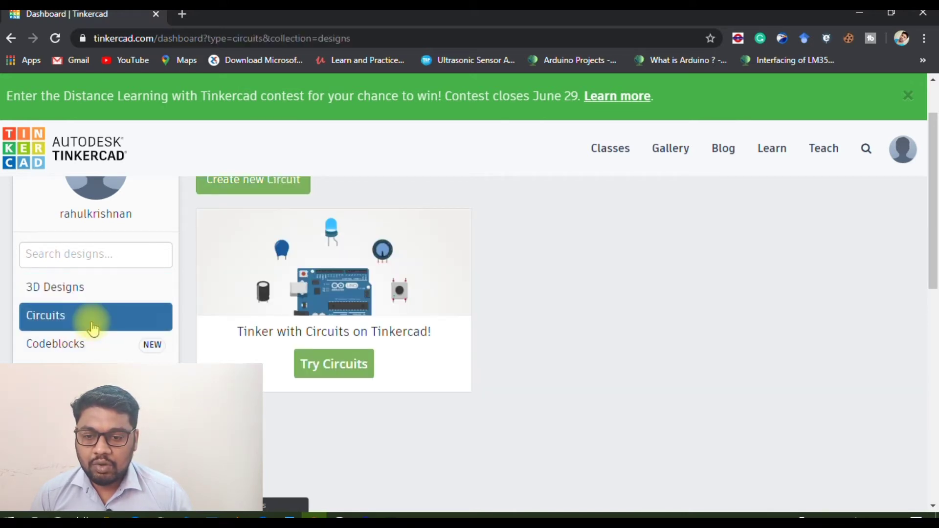
pyautogui.scroll(2, 398, 367)
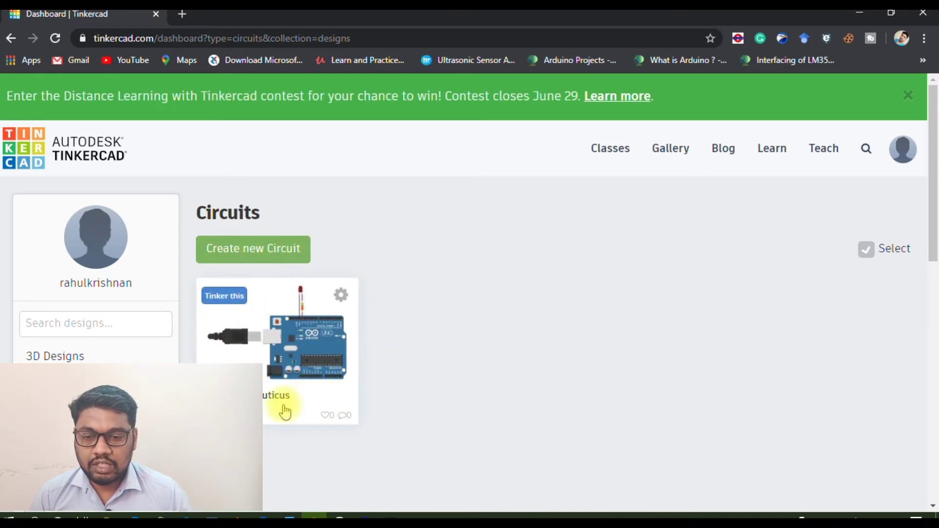
pyautogui.click(341, 295)
pyautogui.click(363, 381)
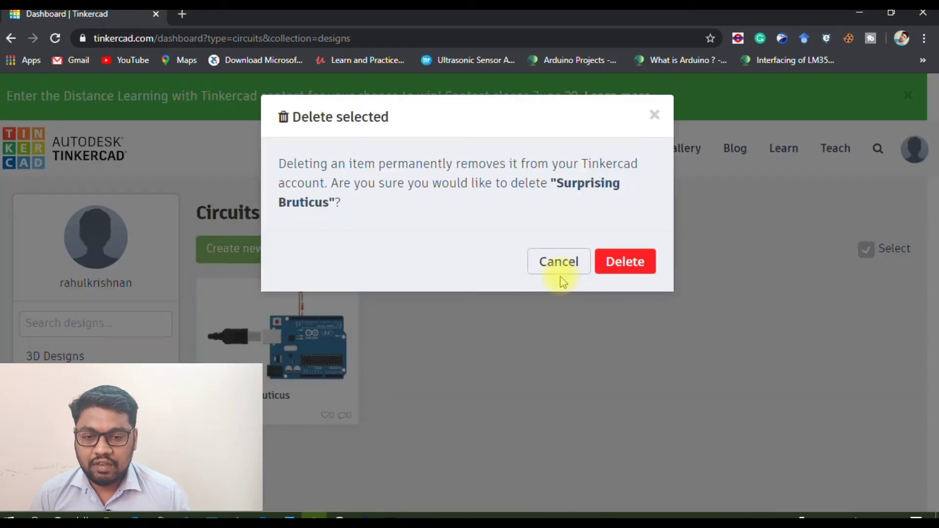
pyautogui.click(622, 262)
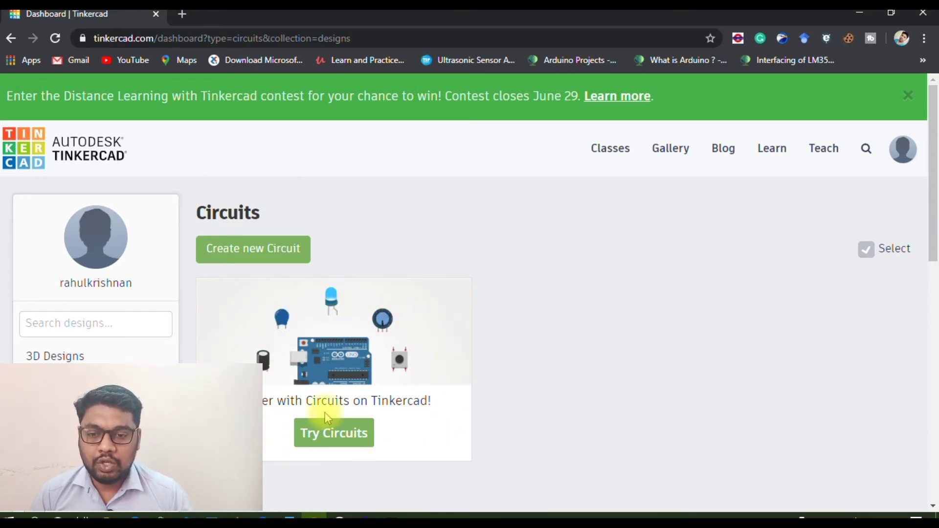
# Create a new circuit and list the Basic components.
pyautogui.click(243, 257)
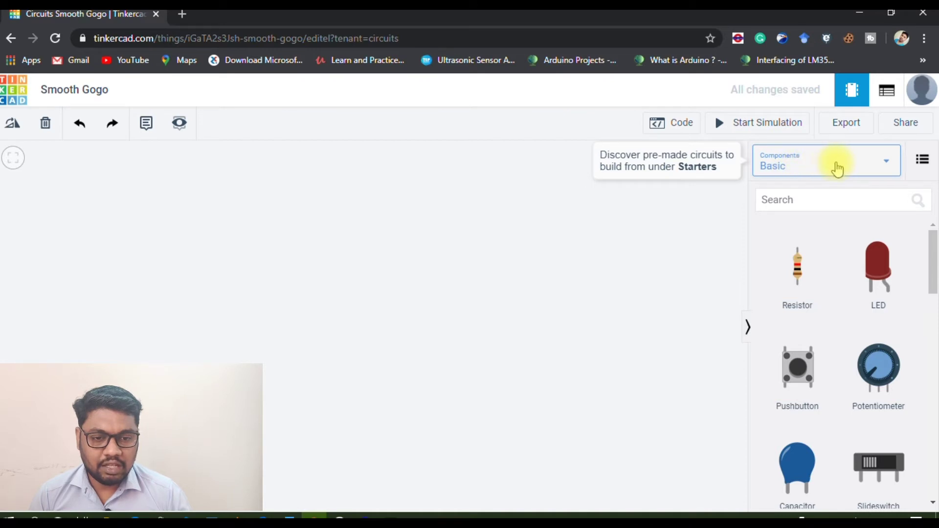
pyautogui.click(830, 168)
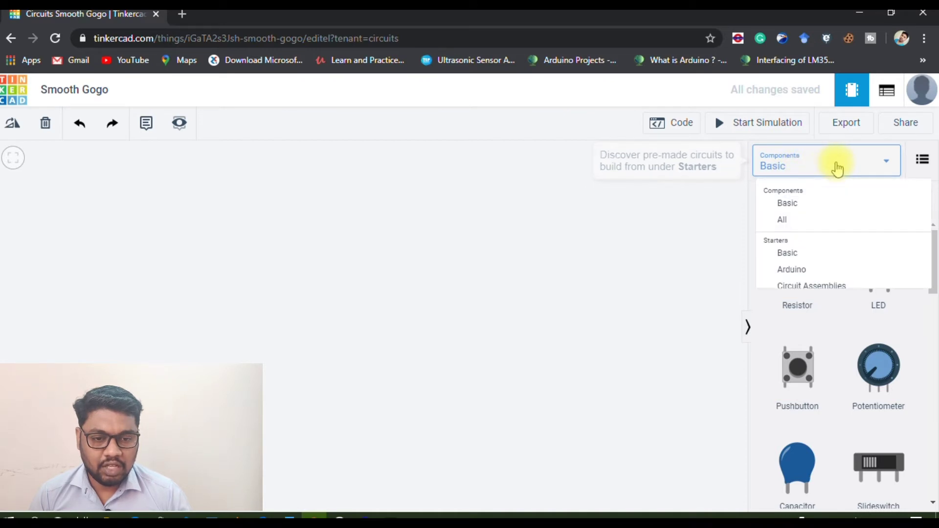
pyautogui.click(803, 213)
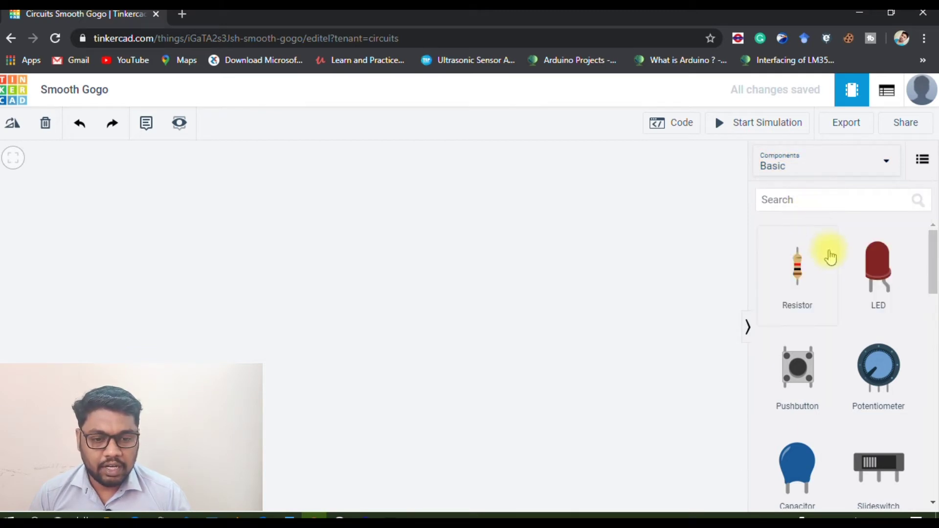
# Look through the basic components and place an LED on the empty workspace.
pyautogui.scroll(-5, 831, 259)
pyautogui.scroll(-2, 836, 283)
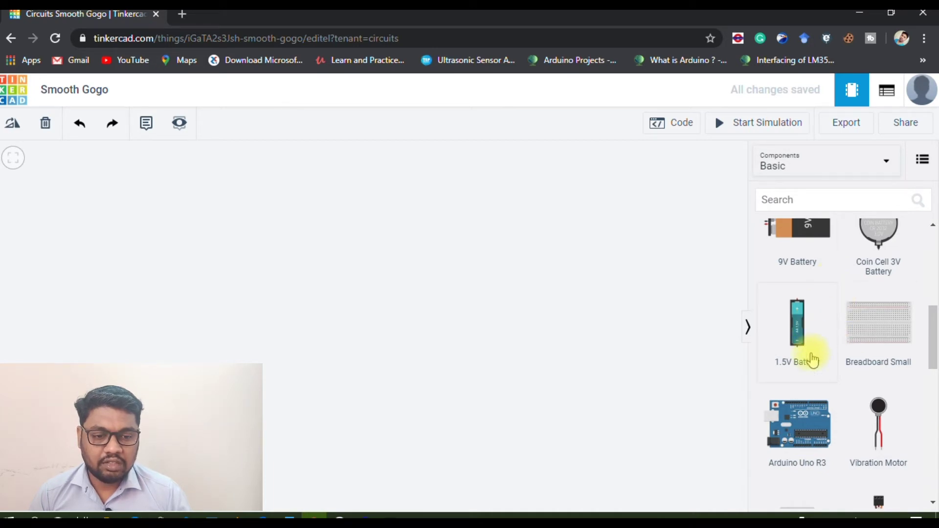
pyautogui.scroll(4, 827, 365)
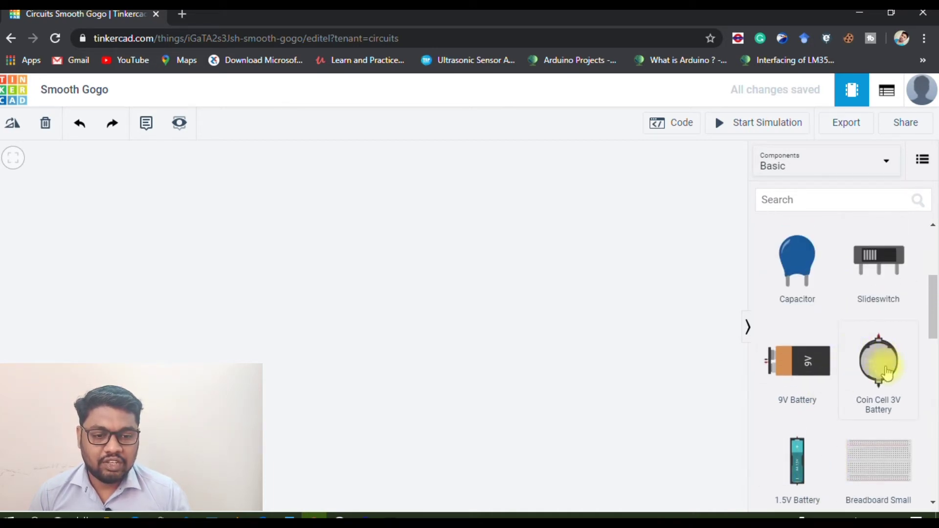
pyautogui.scroll(4, 875, 374)
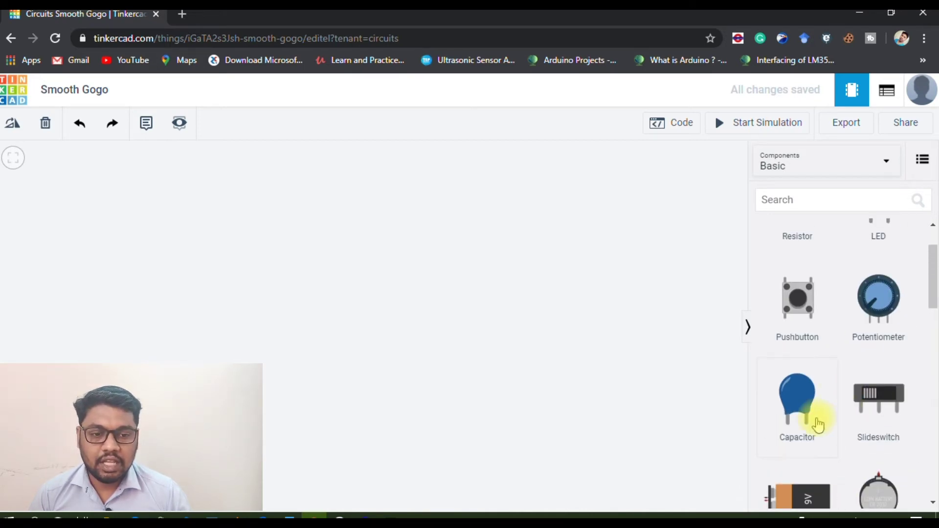
pyautogui.scroll(2, 814, 415)
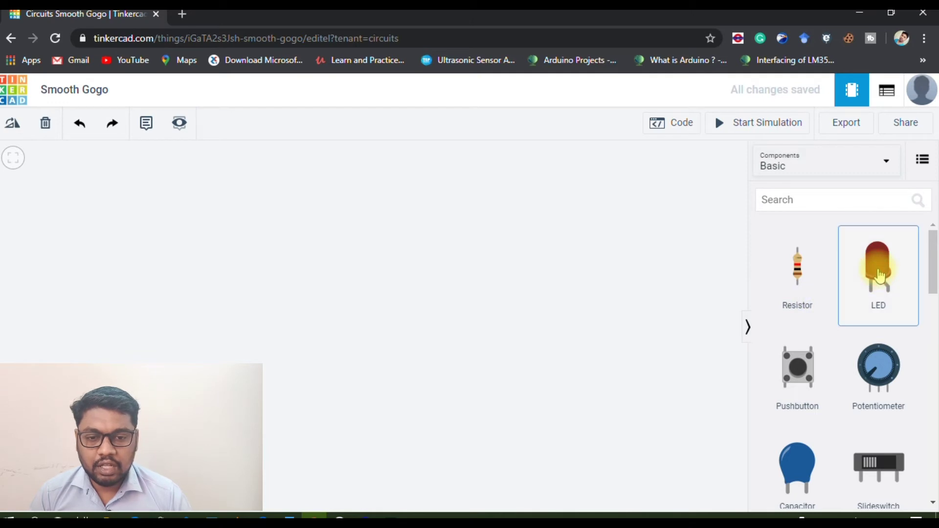
pyautogui.moveTo(877, 273); pyautogui.dragTo(510, 267)
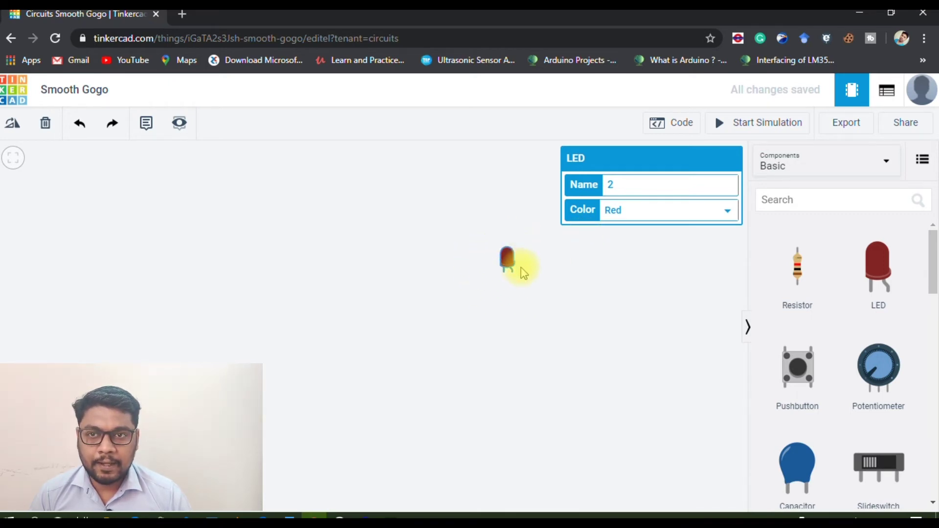
# Try the color Blue on the LED and set it back to Red.
pyautogui.click(662, 210)
pyautogui.click(632, 266)
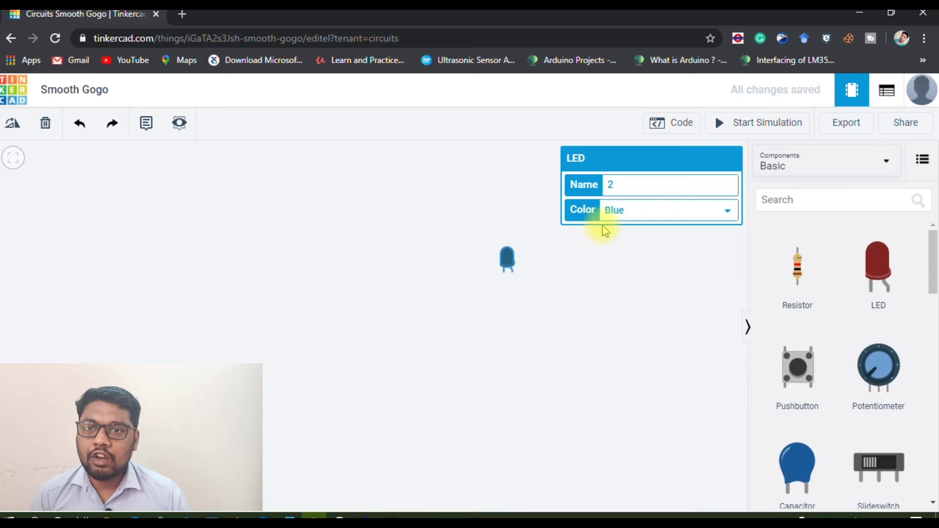
pyautogui.click(629, 216)
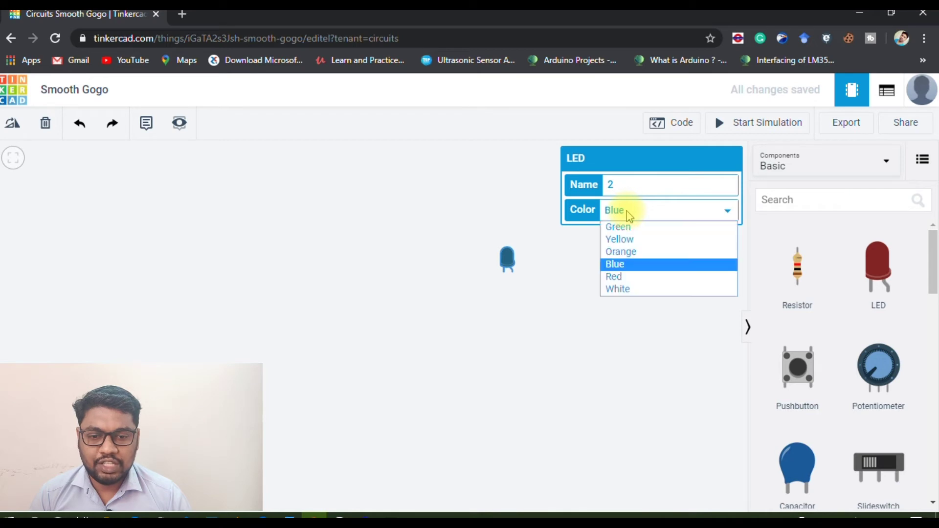
pyautogui.click(627, 276)
pyautogui.click(629, 269)
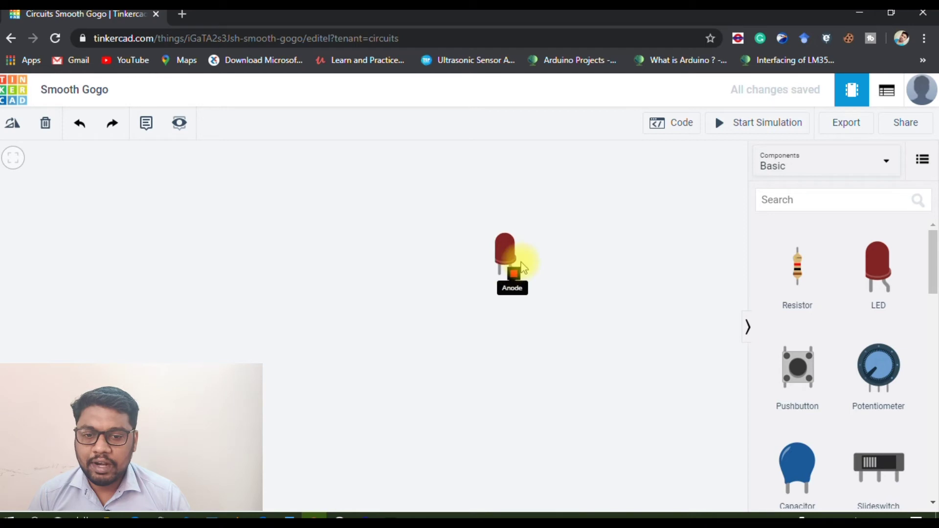
# Place a Coin Cell 3V Battery to the left of the LED.
pyautogui.scroll(-1, 542, 240)
pyautogui.scroll(2, 543, 240)
pyautogui.scroll(-1, 542, 240)
pyautogui.scroll(3, 543, 240)
pyautogui.scroll(2, 512, 292)
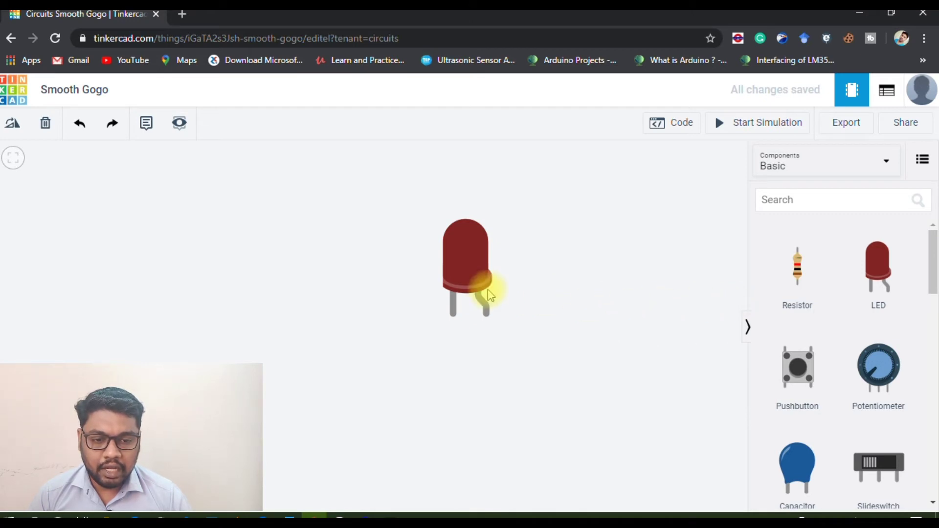
pyautogui.moveTo(929, 274); pyautogui.dragTo(924, 351)
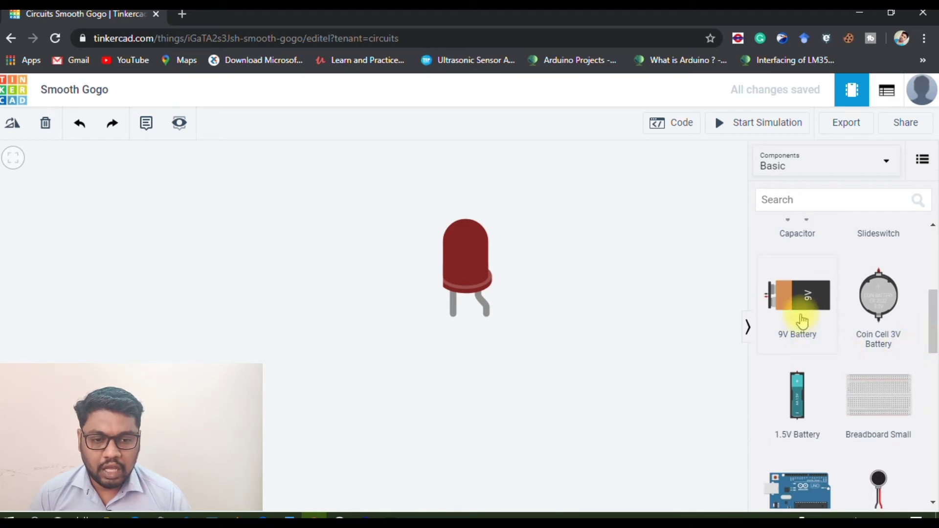
pyautogui.moveTo(885, 307); pyautogui.dragTo(212, 326)
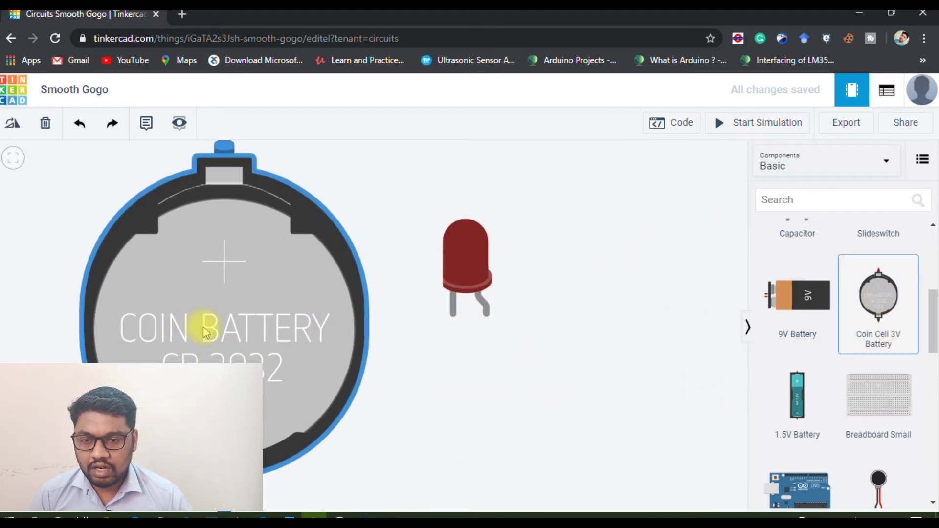
pyautogui.scroll(-2, 257, 312)
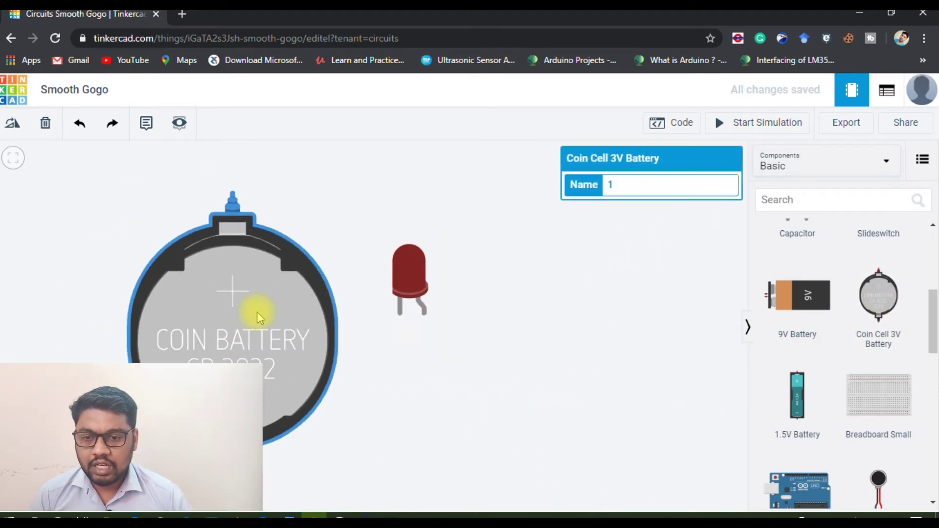
pyautogui.scroll(-1, 257, 312)
pyautogui.scroll(-1, 257, 312)
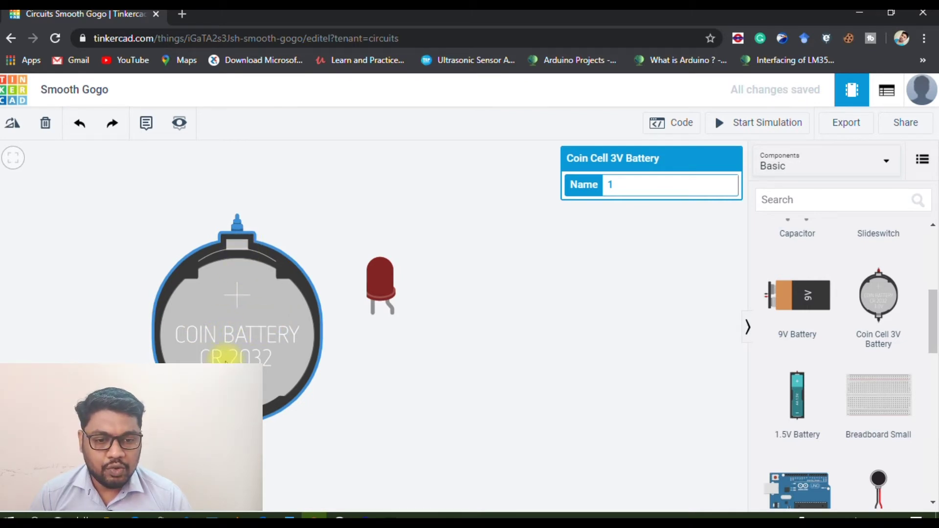
# Add a 9V Battery and position it below and to the right of the LED.
pyautogui.moveTo(791, 296); pyautogui.dragTo(526, 250)
pyautogui.scroll(-3, 545, 249)
pyautogui.moveTo(627, 235); pyautogui.dragTo(570, 432)
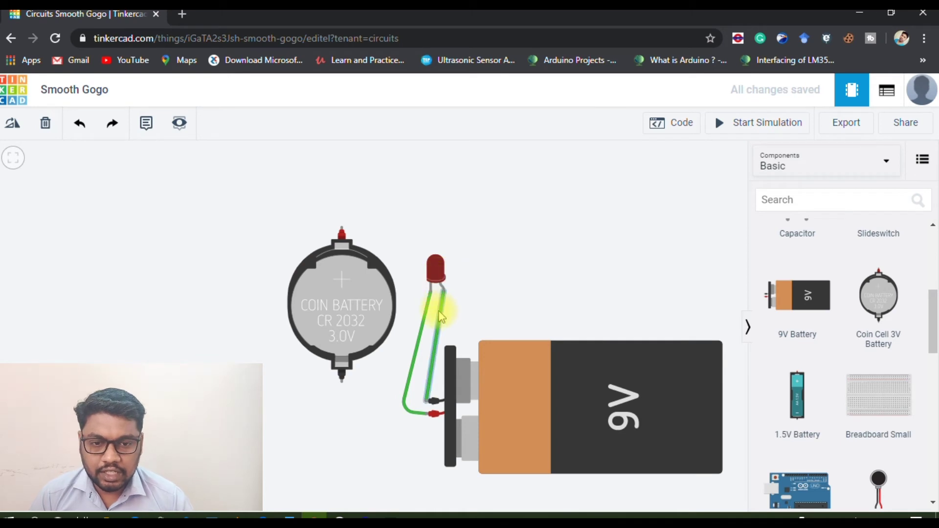
# Delete both green wires connecting the LED to the 9V battery.
pyautogui.click(441, 315)
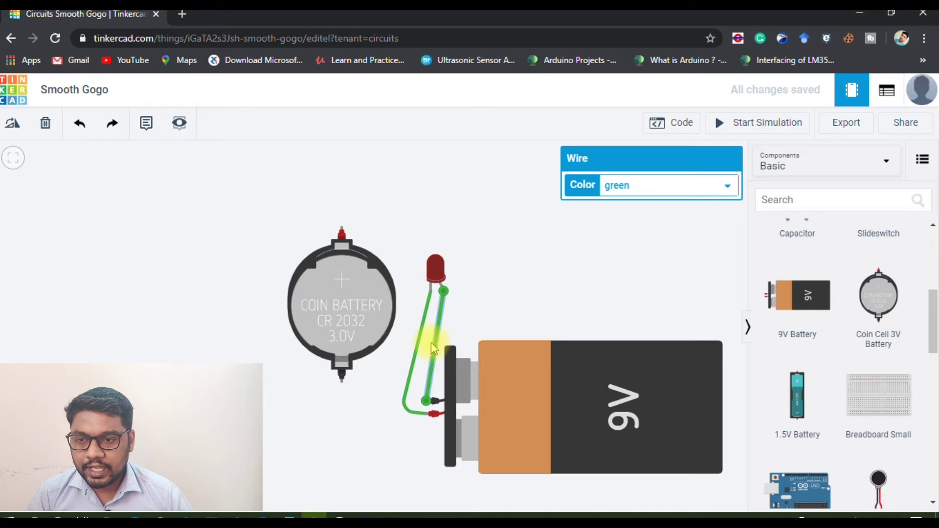
pyautogui.click(46, 128)
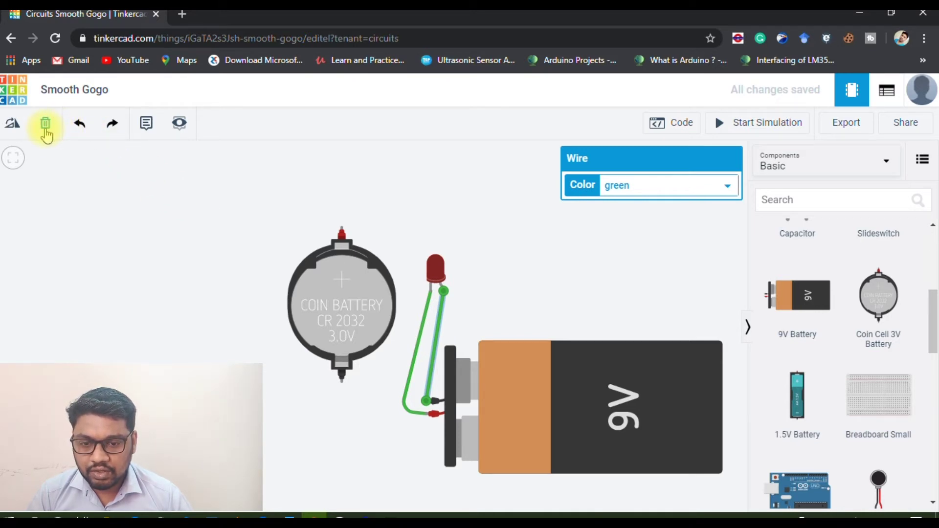
pyautogui.click(420, 342)
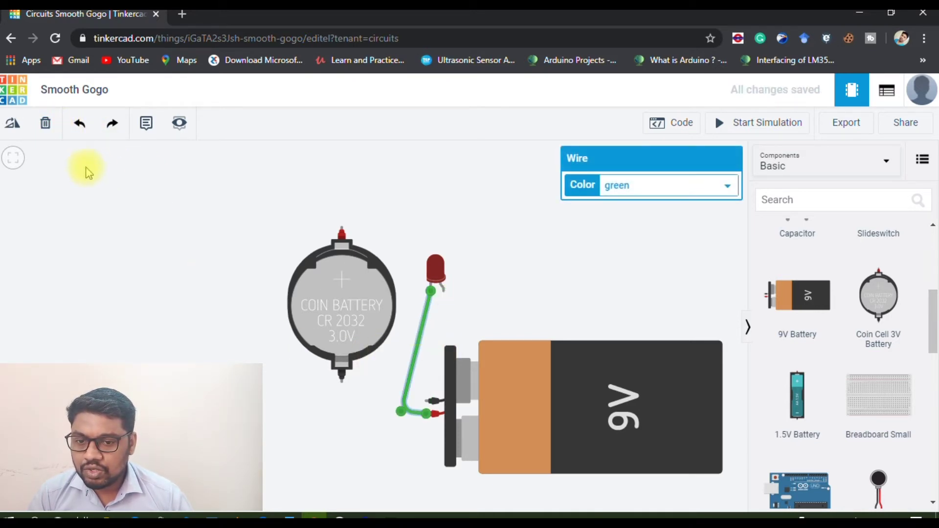
pyautogui.click(45, 123)
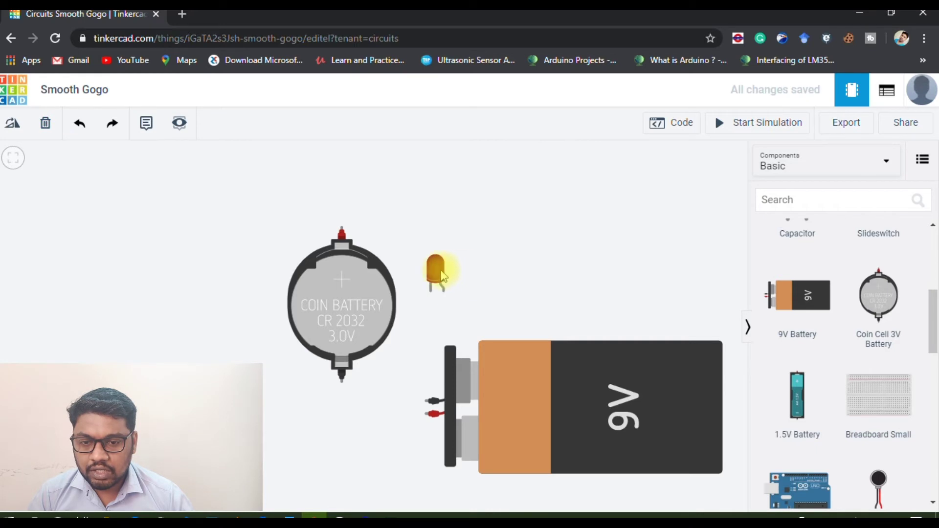
# Move the LED above and left of the coin cell, wiring its anode to the positive terminal and its cathode to the negative terminal.
pyautogui.moveTo(449, 275); pyautogui.dragTo(238, 226)
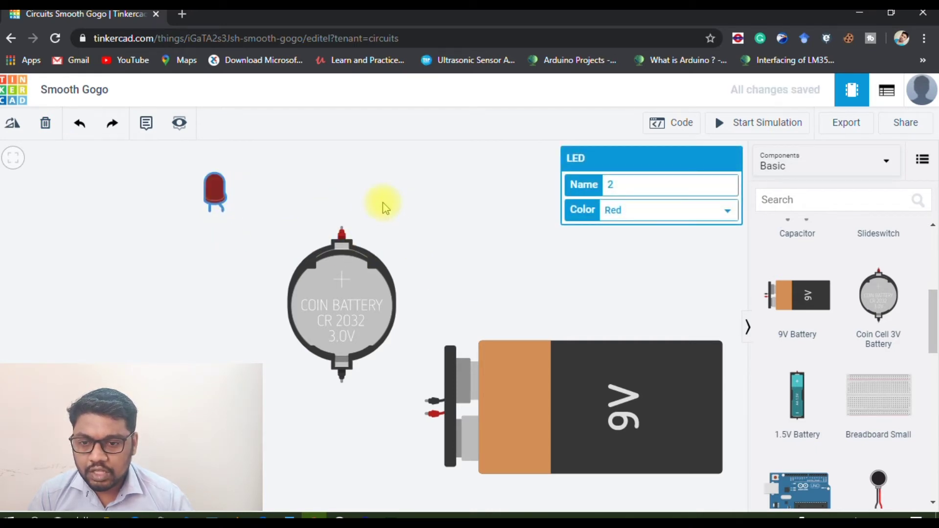
pyautogui.click(221, 211)
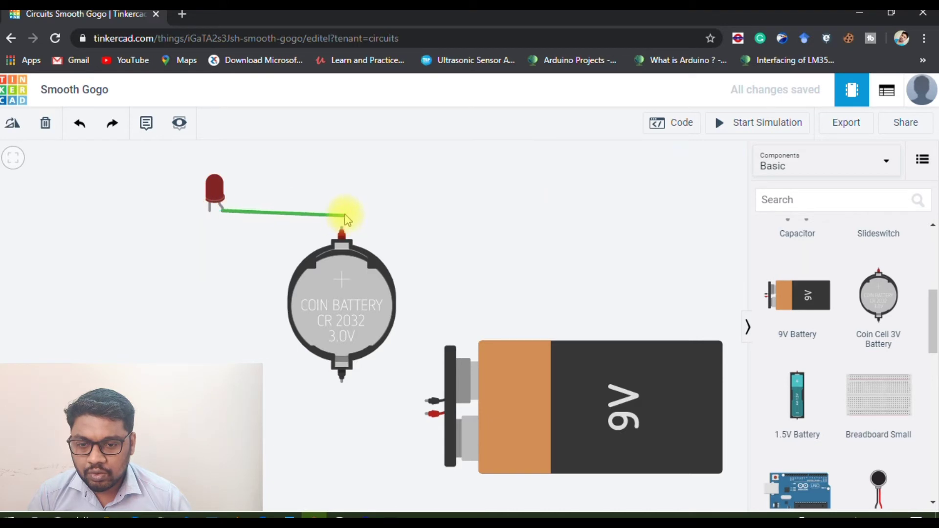
pyautogui.click(342, 227)
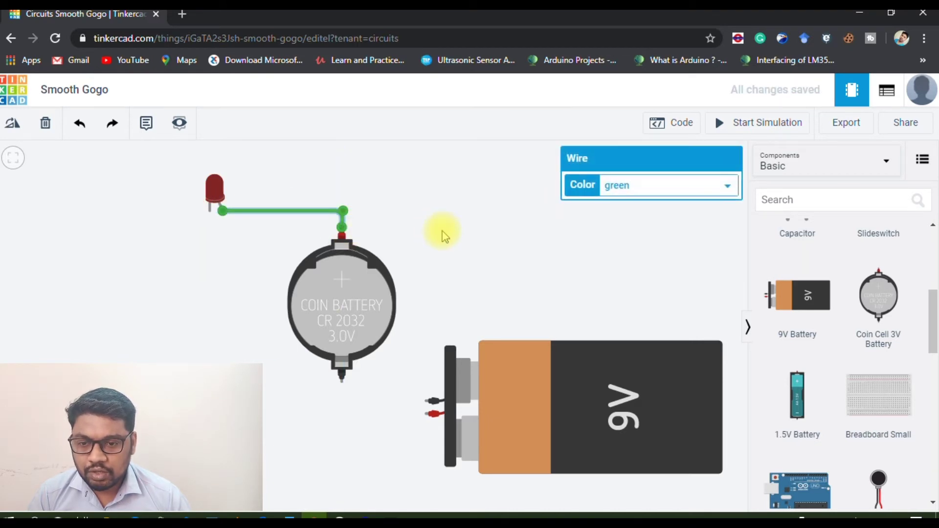
pyautogui.click(209, 211)
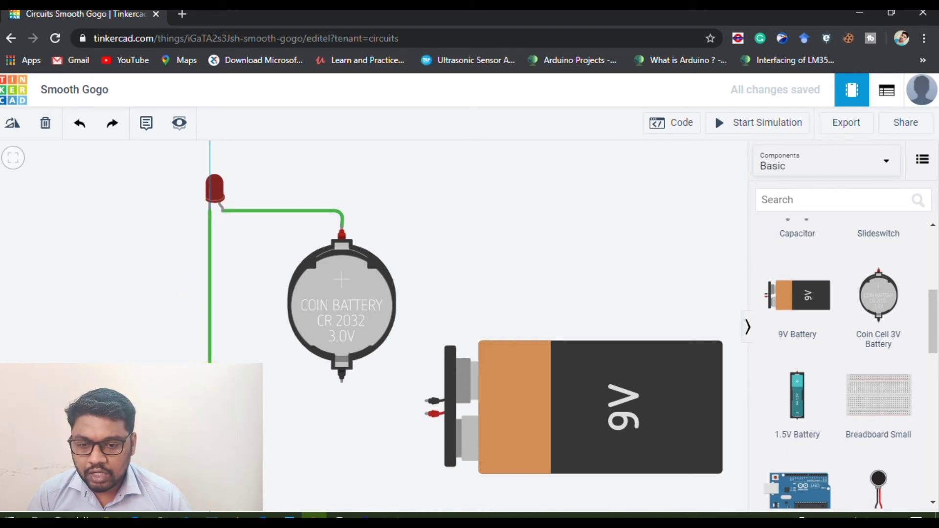
pyautogui.click(342, 381)
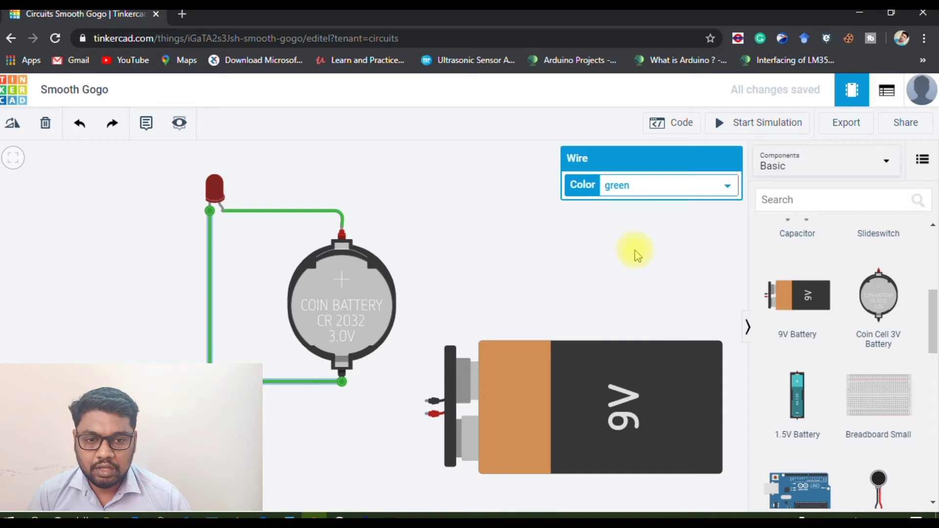
# Run the simulation to check the LED powered by the coin cell, and stop it.
pyautogui.click(748, 126)
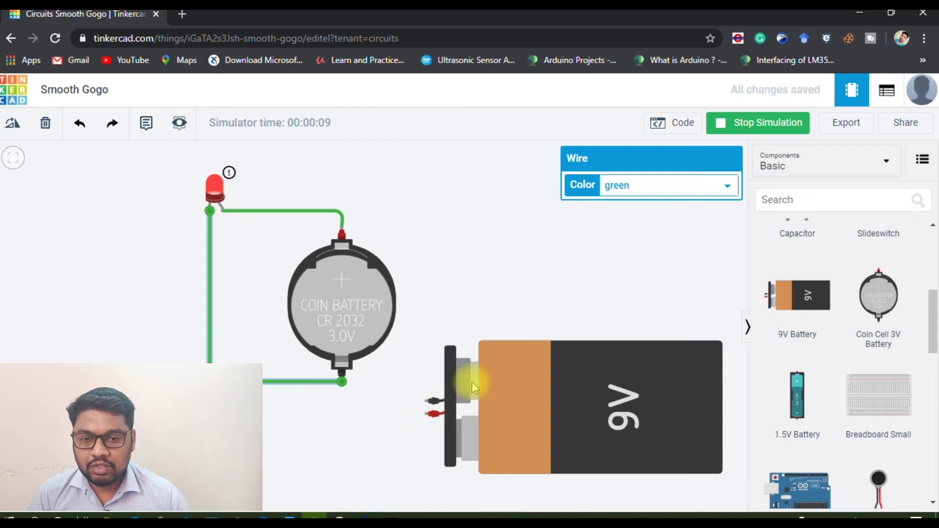
pyautogui.click(765, 125)
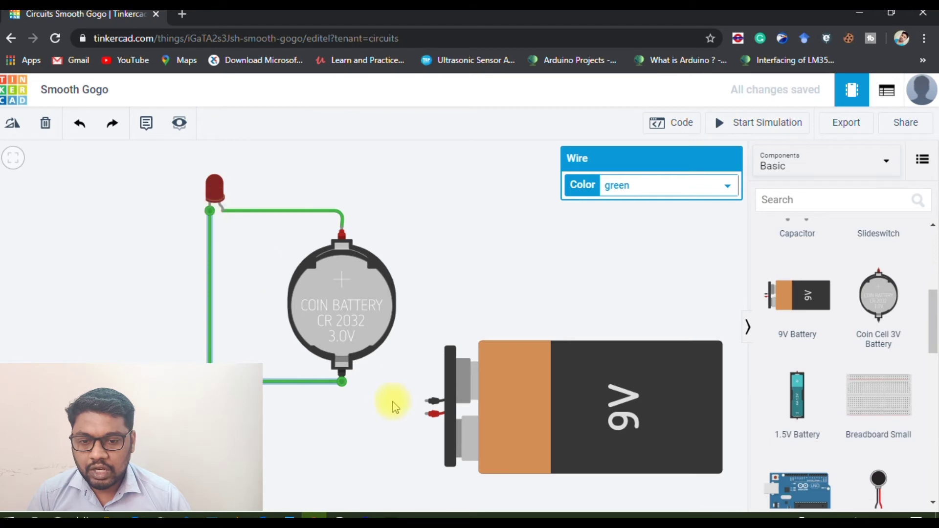
# Move the 9V battery slightly right and add a second LED above and to the left of it.
pyautogui.moveTo(510, 376); pyautogui.dragTo(557, 372)
pyautogui.scroll(5, 873, 318)
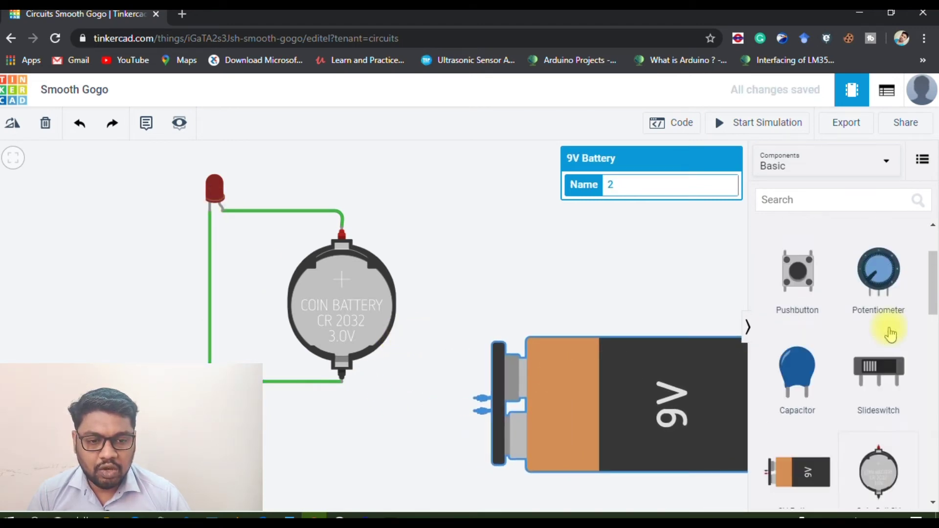
pyautogui.click(880, 284)
pyautogui.moveTo(882, 284); pyautogui.dragTo(468, 228)
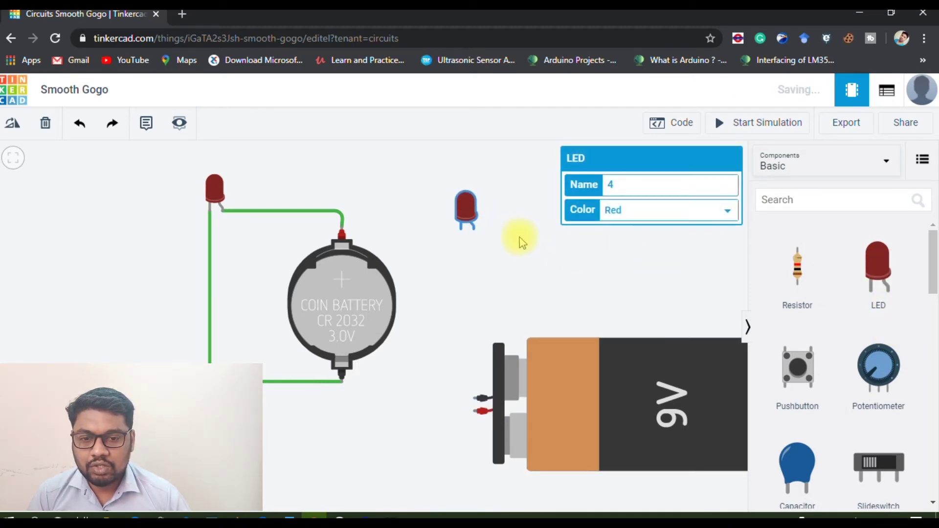
pyautogui.click(589, 272)
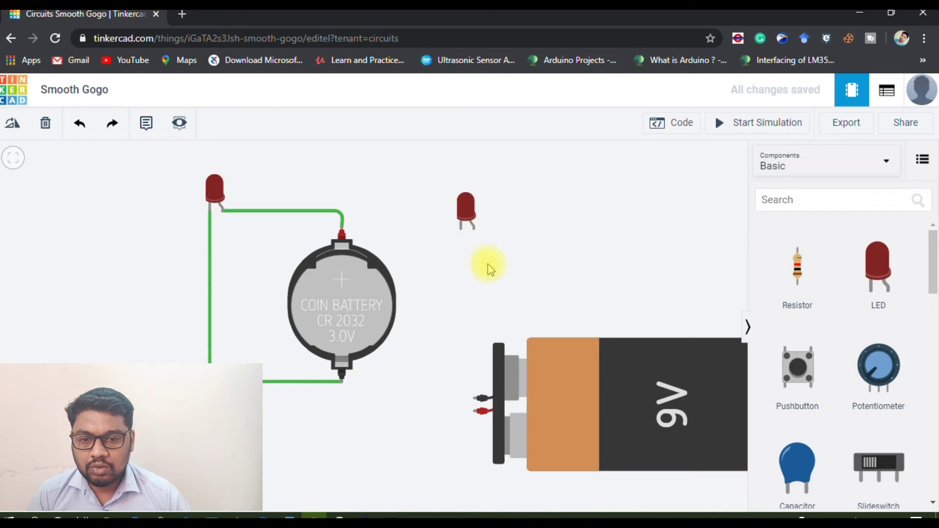
# Rotate the second LED through a full turn back to its upright orientation.
pyautogui.click(467, 222)
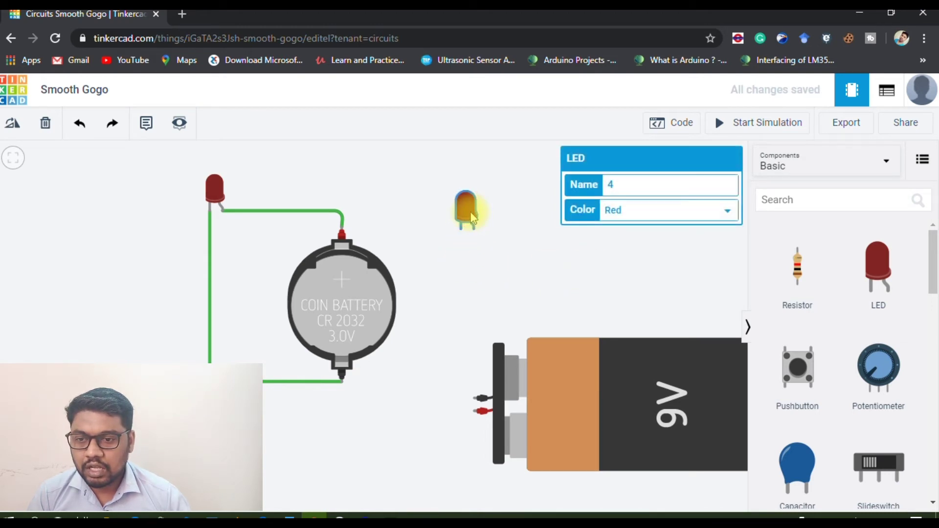
pyautogui.click(13, 126)
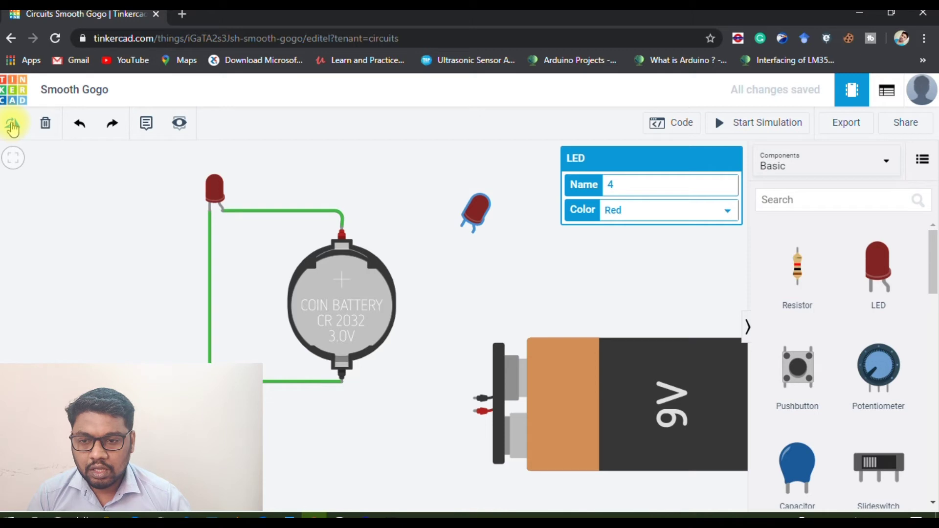
pyautogui.click(13, 125)
pyautogui.click(12, 125)
pyautogui.click(12, 125)
pyautogui.click(13, 126)
pyautogui.click(13, 125)
pyautogui.click(13, 126)
pyautogui.click(13, 125)
pyautogui.click(12, 125)
pyautogui.click(13, 125)
pyautogui.click(12, 125)
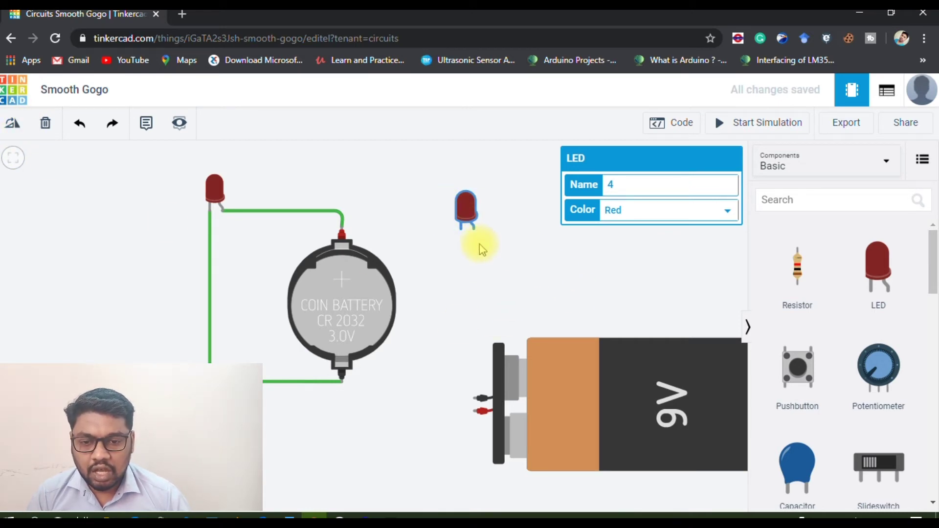
pyautogui.click(610, 270)
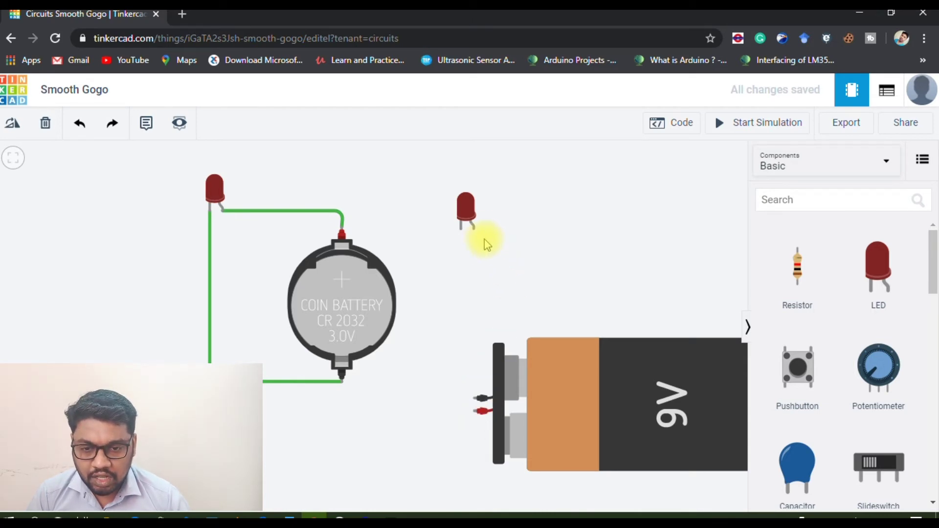
# Wire the second LED's anode to the 9V battery's positive terminal and its cathode to the negative terminal.
pyautogui.click(475, 230)
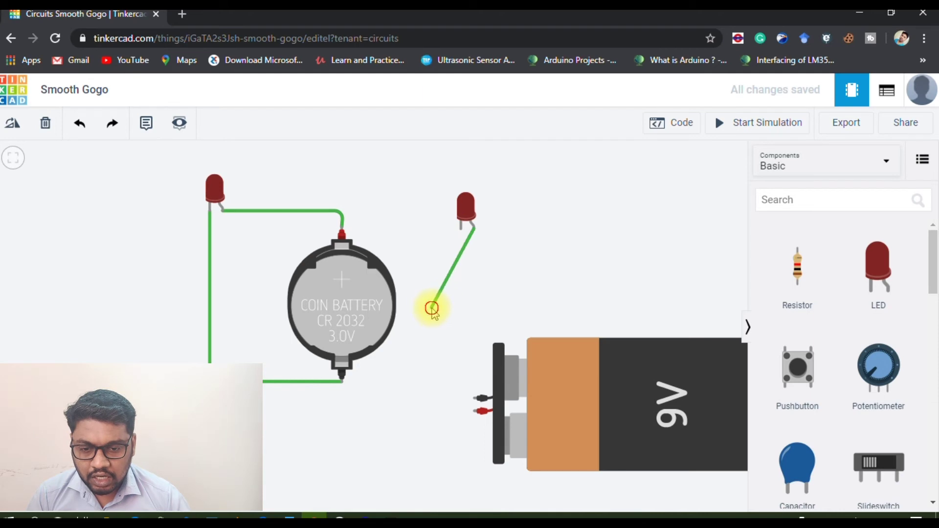
pyautogui.click(432, 408)
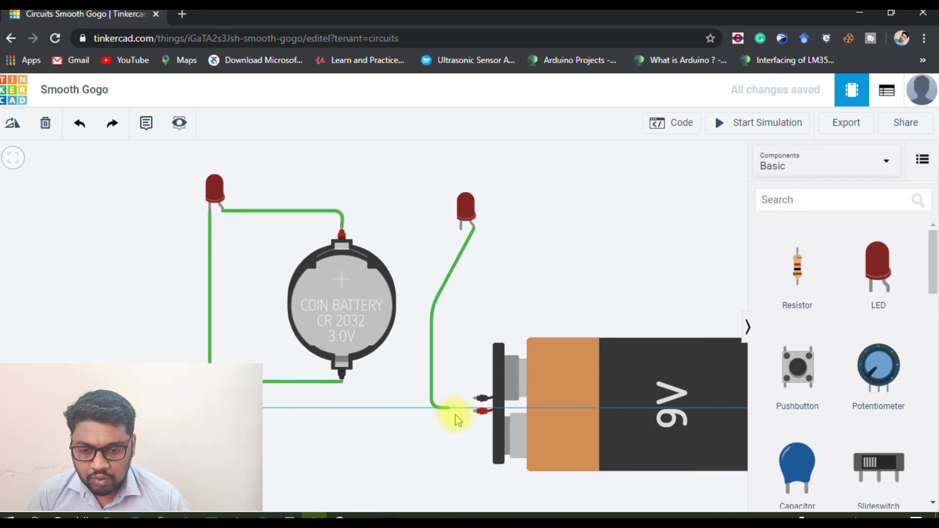
pyautogui.click(474, 412)
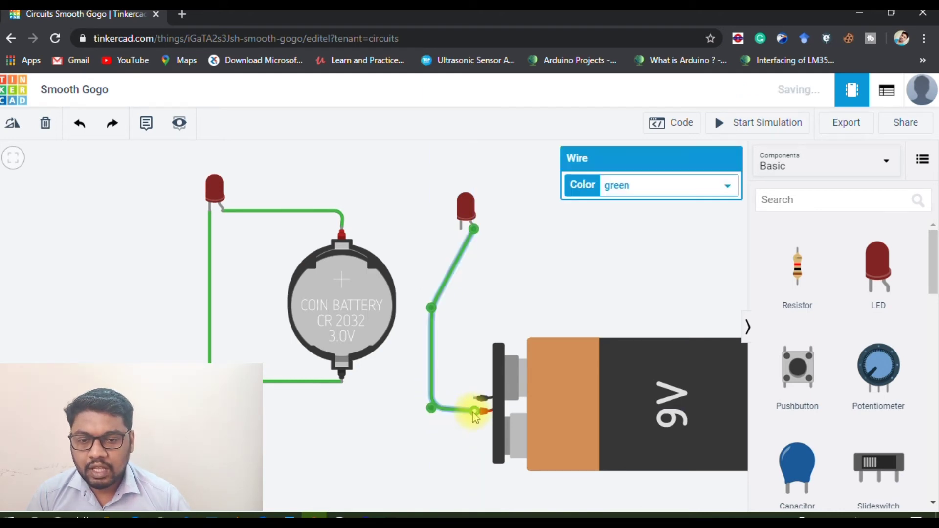
pyautogui.click(462, 233)
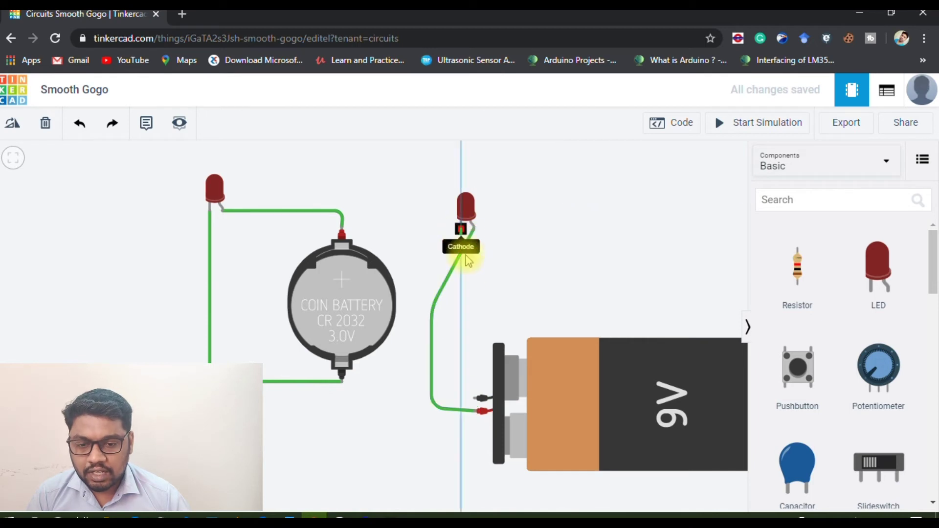
pyautogui.click(478, 397)
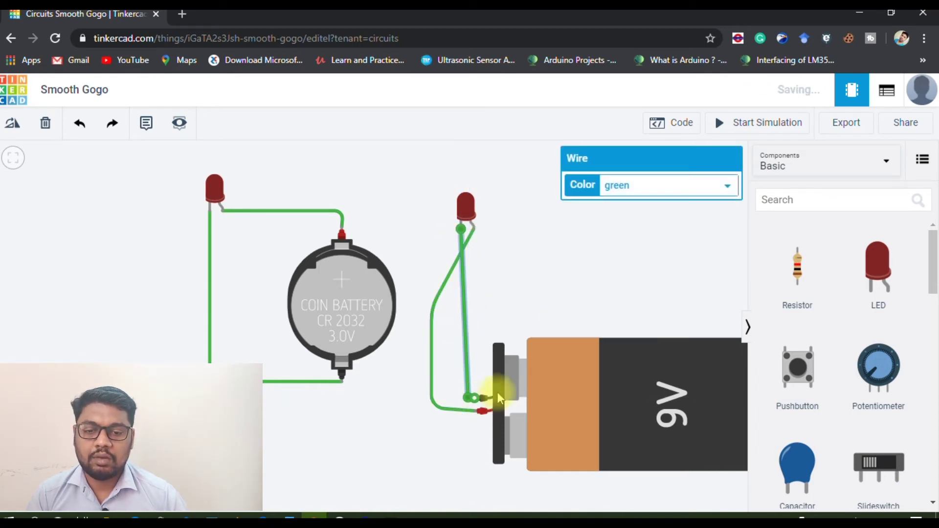
pyautogui.click(584, 286)
# Run the simulation to compare the LED on the coin cell with the LED on the 9V battery.
pyautogui.click(782, 128)
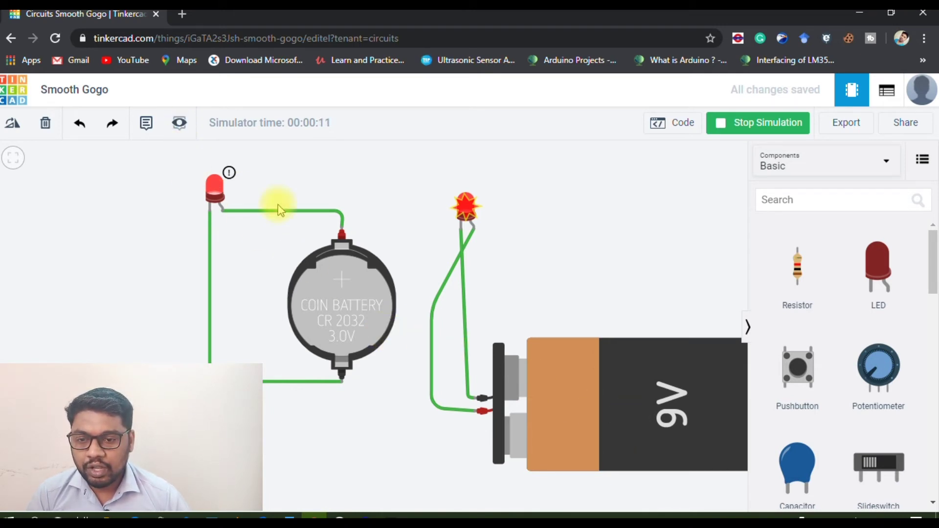
pyautogui.moveTo(210, 195)
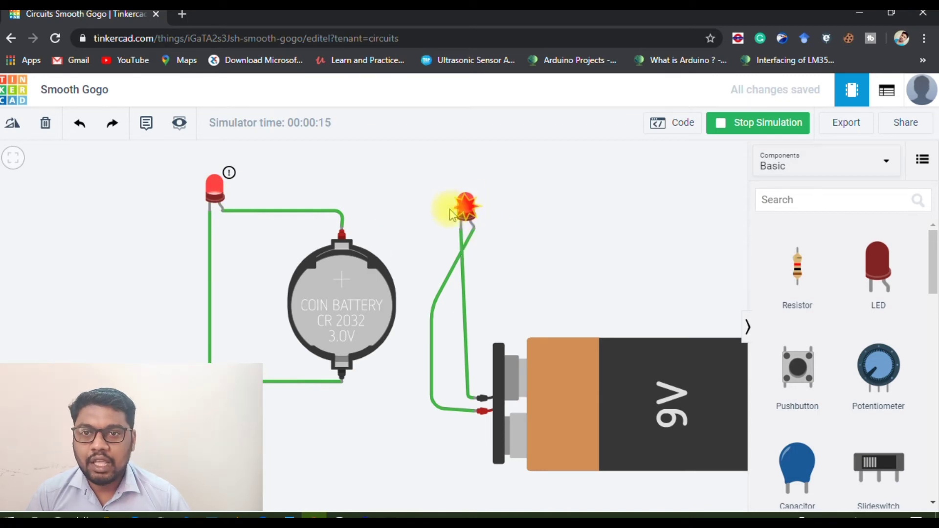
pyautogui.moveTo(467, 215)
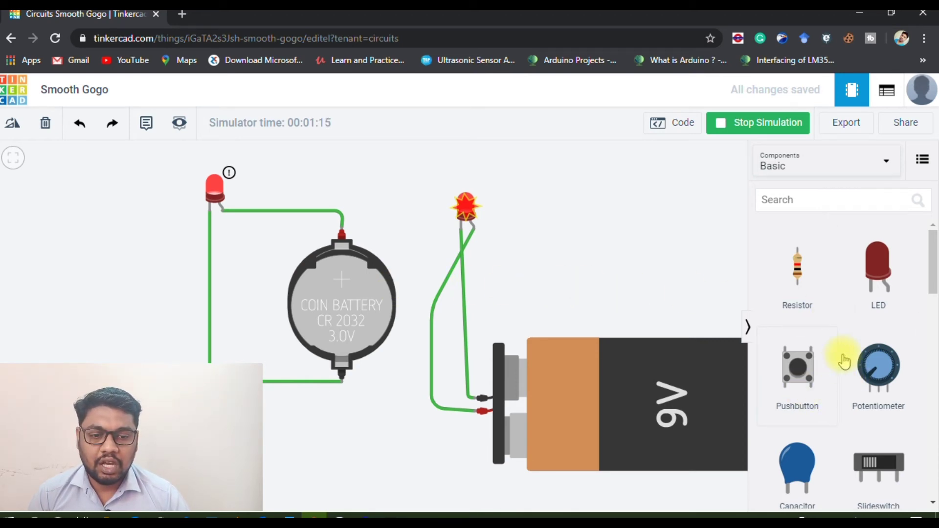
# Add a 1.5V Battery to the left of the coin-cell circuit.
pyautogui.moveTo(932, 246); pyautogui.dragTo(933, 307)
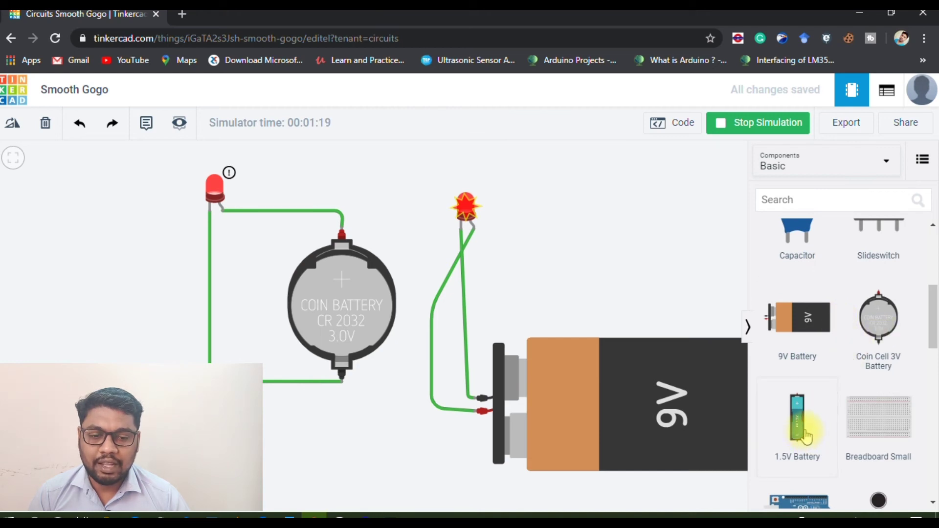
pyautogui.moveTo(748, 403); pyautogui.dragTo(119, 198)
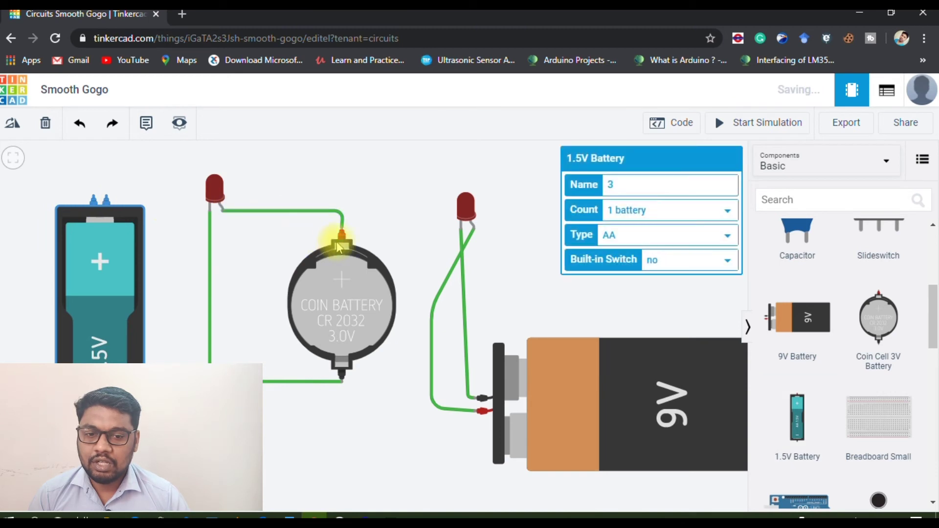
pyautogui.click(395, 184)
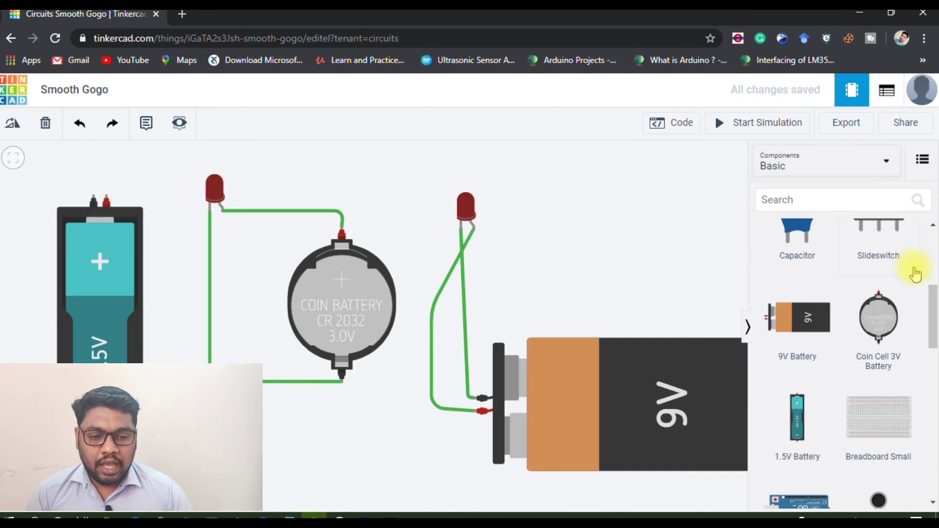
pyautogui.moveTo(934, 312)
pyautogui.mouseDown()
pyautogui.moveTo(934, 419)
pyautogui.moveTo(935, 317)
pyautogui.mouseUp()
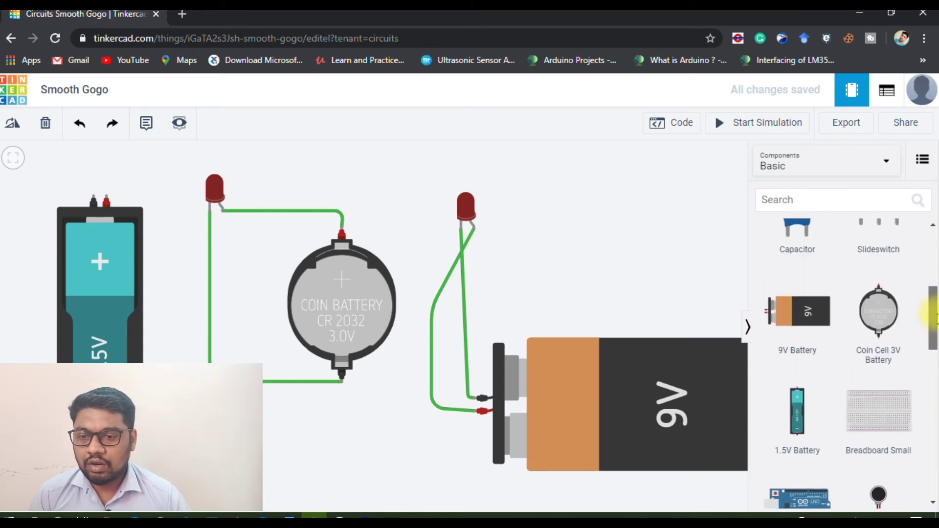
# Clear the workspace by deleting the 1.5V battery, both LEDs, the coin cell and the 9V battery.
pyautogui.moveTo(57, 151); pyautogui.dragTo(61, 132)
pyautogui.click(109, 235)
pyautogui.click(45, 123)
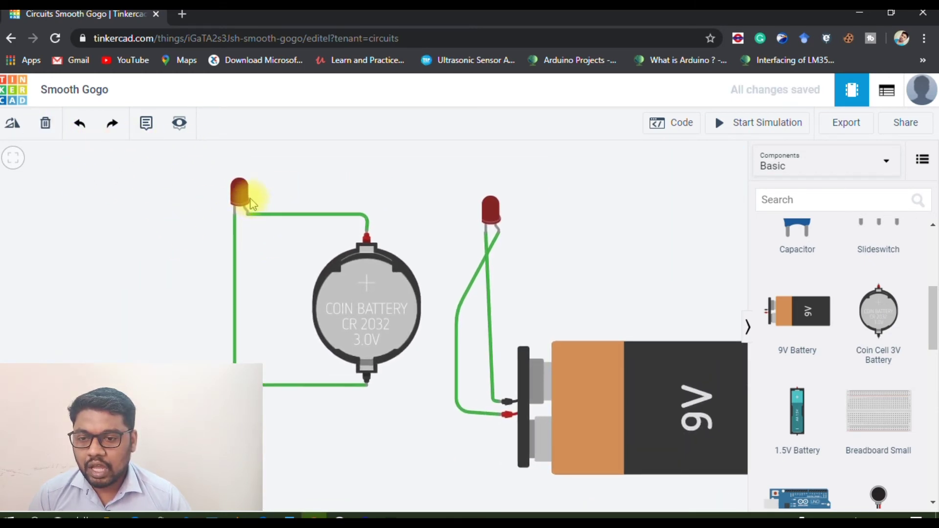
pyautogui.click(239, 192)
pyautogui.click(45, 123)
pyautogui.click(391, 292)
pyautogui.click(45, 123)
pyautogui.click(577, 381)
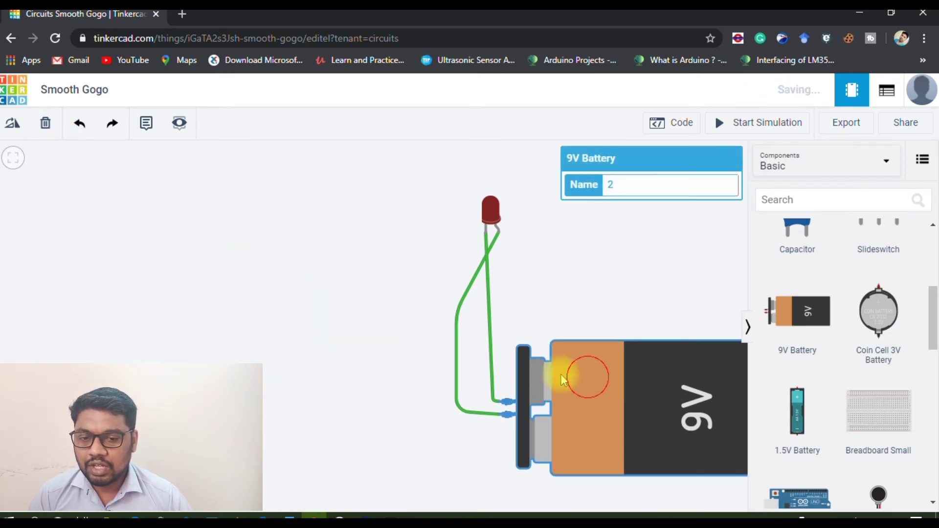
pyautogui.click(45, 122)
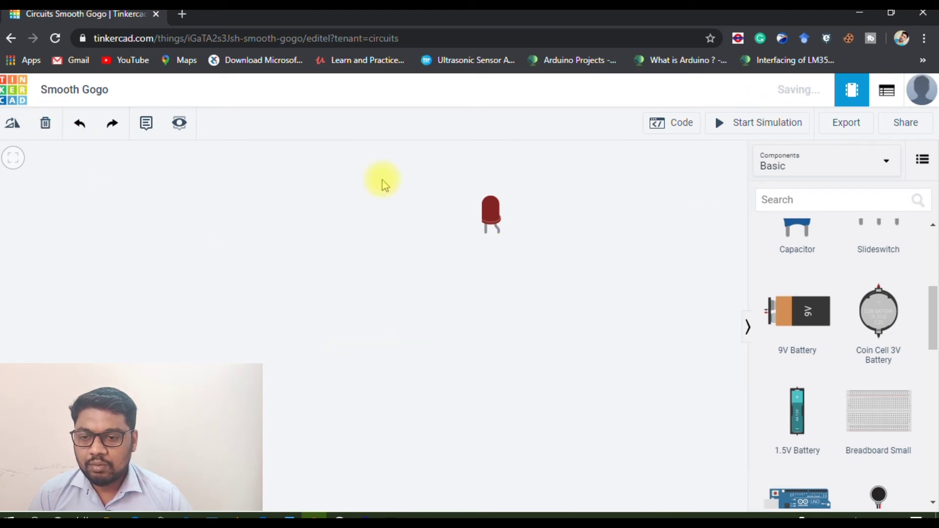
pyautogui.click(485, 215)
pyautogui.click(45, 122)
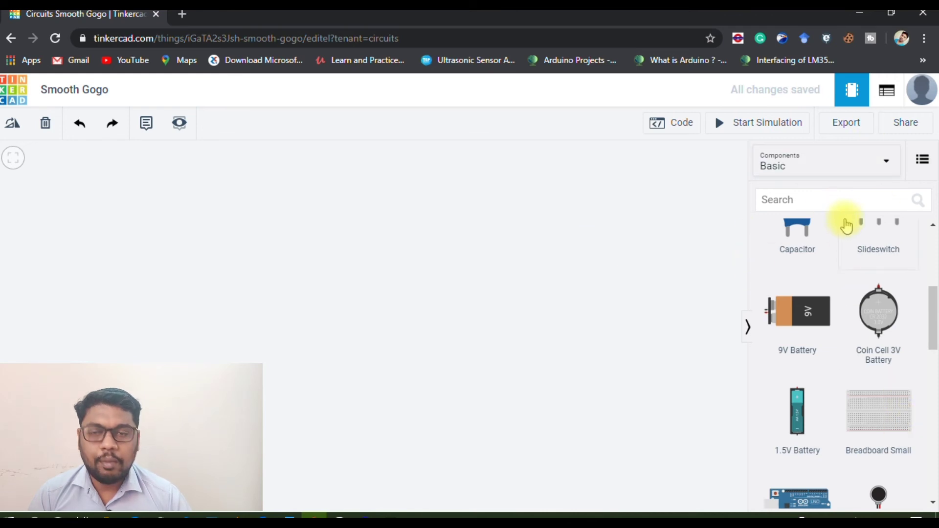
# Add a Breadboard Small and position it in the left part of the empty workspace.
pyautogui.scroll(4, 864, 364)
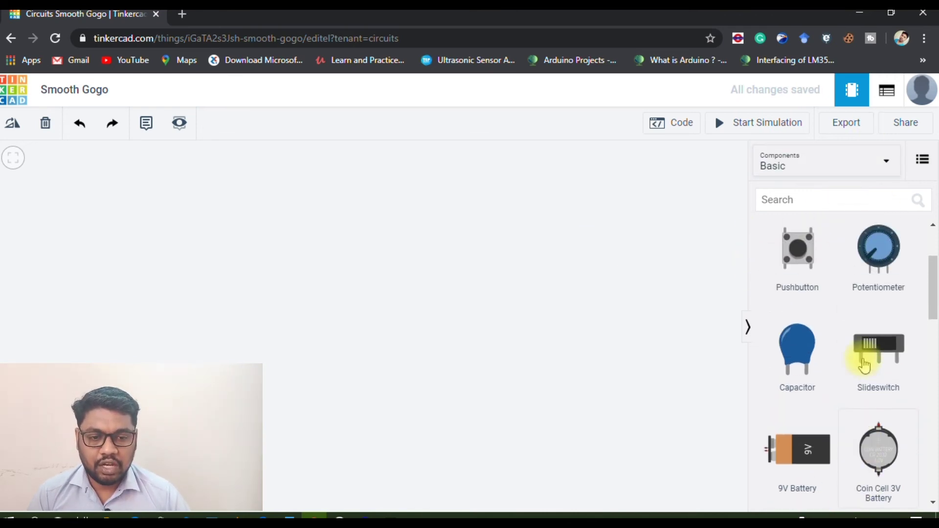
pyautogui.scroll(-7, 864, 364)
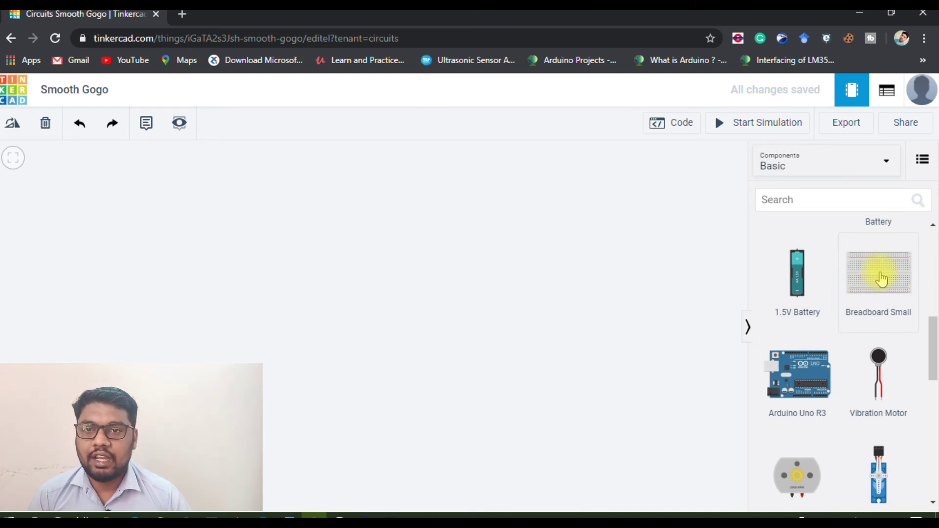
pyautogui.moveTo(881, 279); pyautogui.dragTo(321, 224)
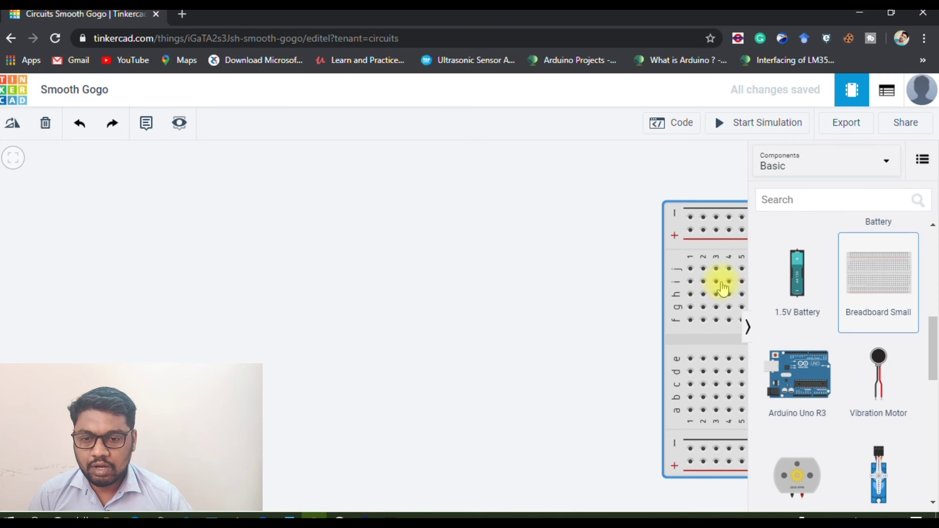
pyautogui.click(711, 275)
pyautogui.moveTo(361, 251); pyautogui.dragTo(292, 318)
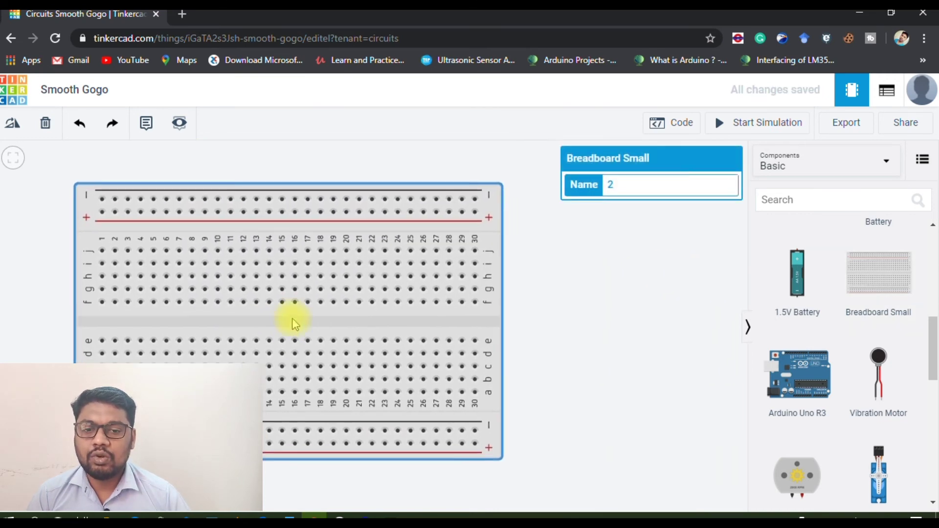
pyautogui.click(576, 287)
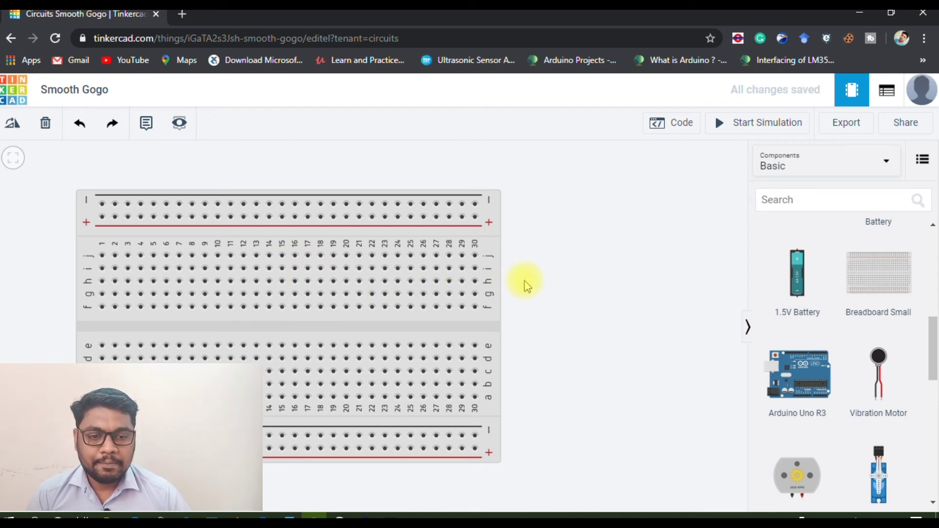
# Add a Resistor in the empty space to the right of the breadboard.
pyautogui.scroll(5, 811, 313)
pyautogui.scroll(3, 823, 310)
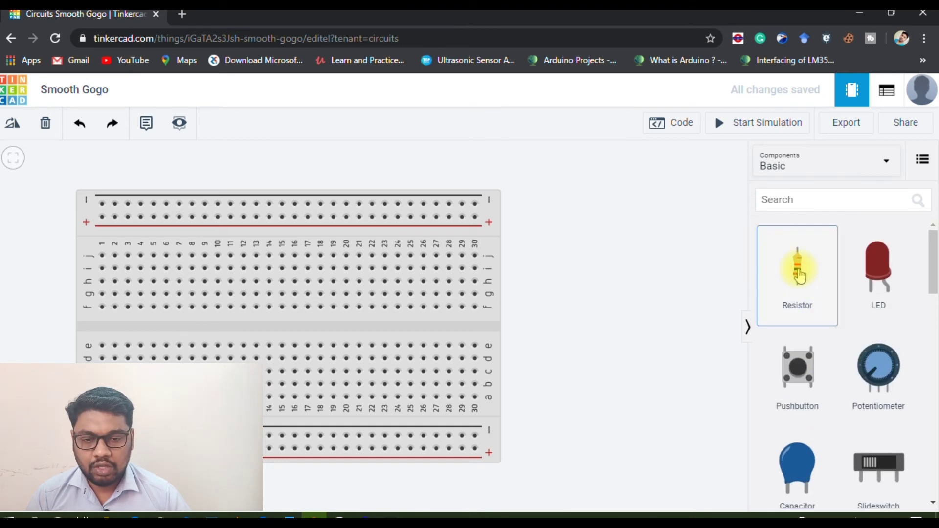
pyautogui.moveTo(800, 276); pyautogui.dragTo(593, 277)
pyautogui.click(667, 292)
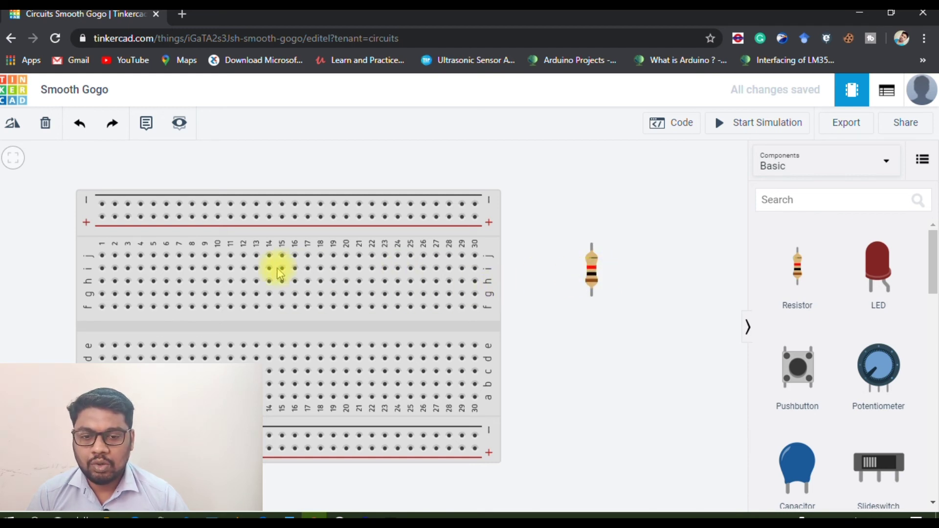
# Move the resistor onto the breadboard in column 19, with its leads in rows j and f.
pyautogui.click(593, 269)
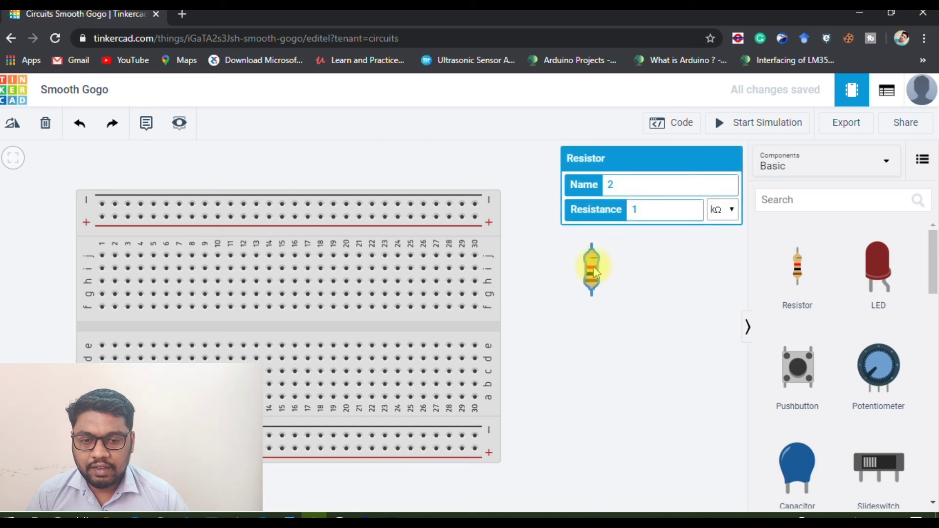
pyautogui.click(639, 274)
pyautogui.click(593, 271)
pyautogui.moveTo(593, 275); pyautogui.dragTo(337, 289)
pyautogui.click(597, 295)
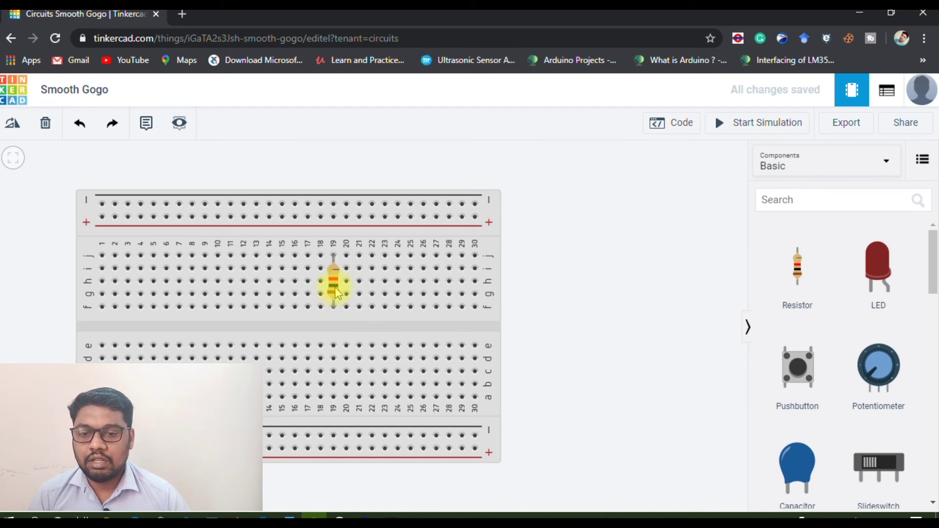
pyautogui.click(398, 309)
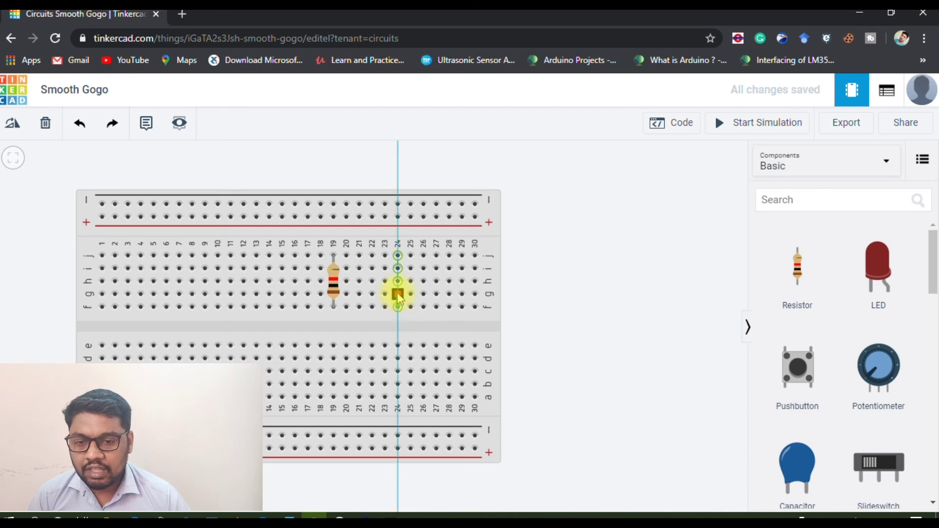
pyautogui.click(400, 258)
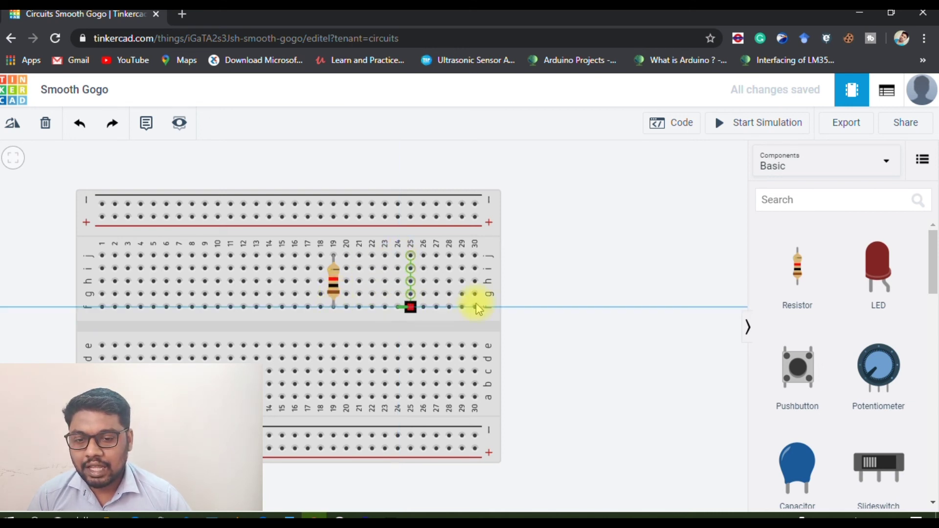
pyautogui.click(491, 295)
pyautogui.click(389, 312)
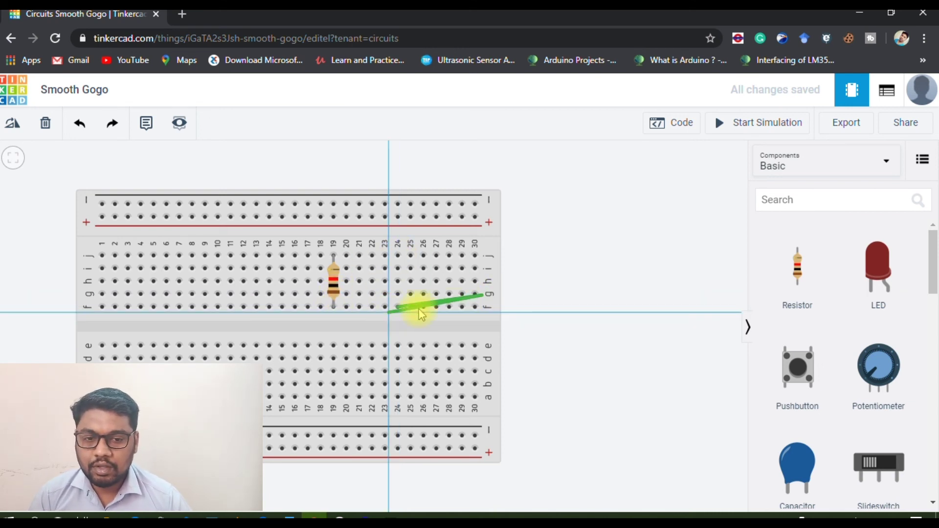
pyautogui.click(572, 226)
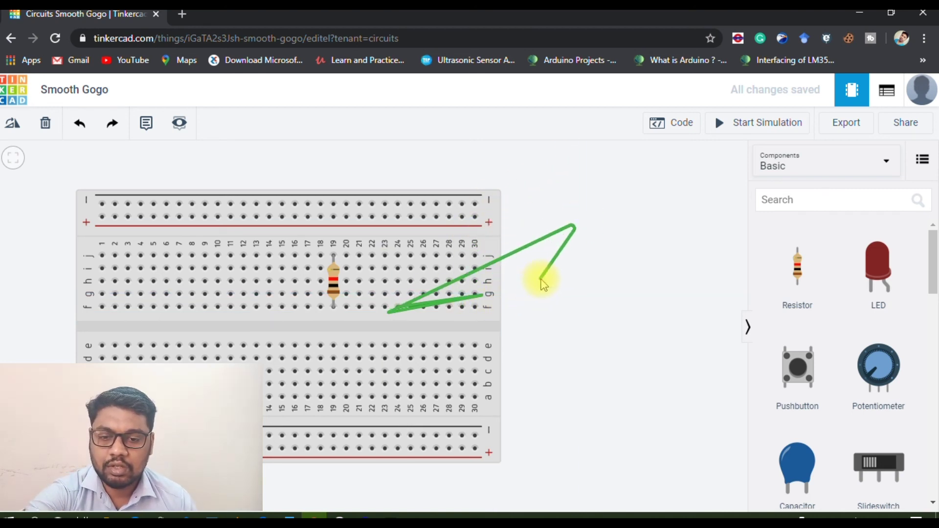
pyautogui.press('Escape')
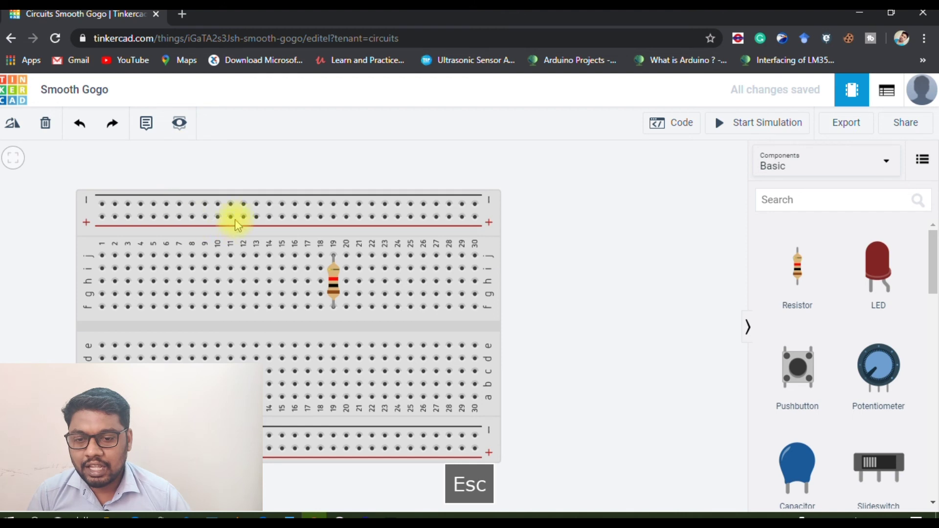
# Move the resistor off the breadboard into the empty space beside it and rotate it 90° clockwise so it lies horizontally.
pyautogui.click(334, 288)
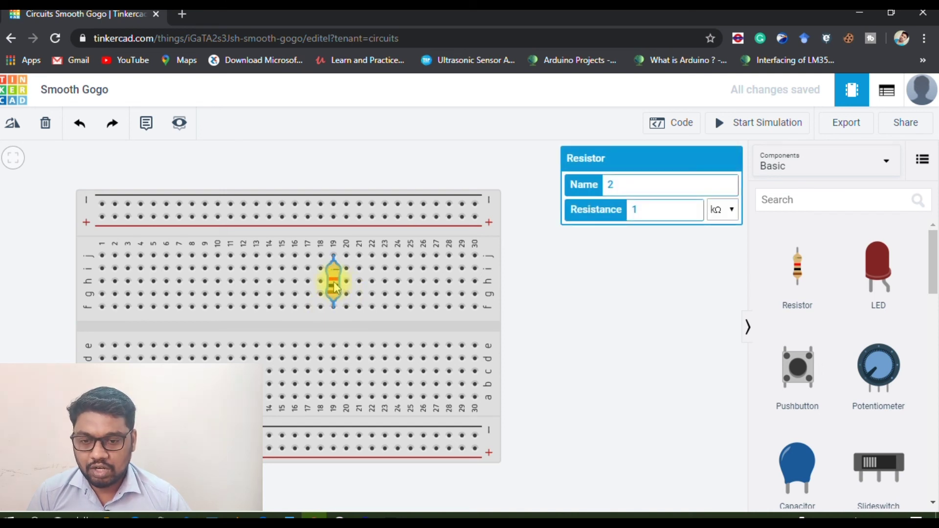
pyautogui.moveTo(335, 292); pyautogui.dragTo(637, 285)
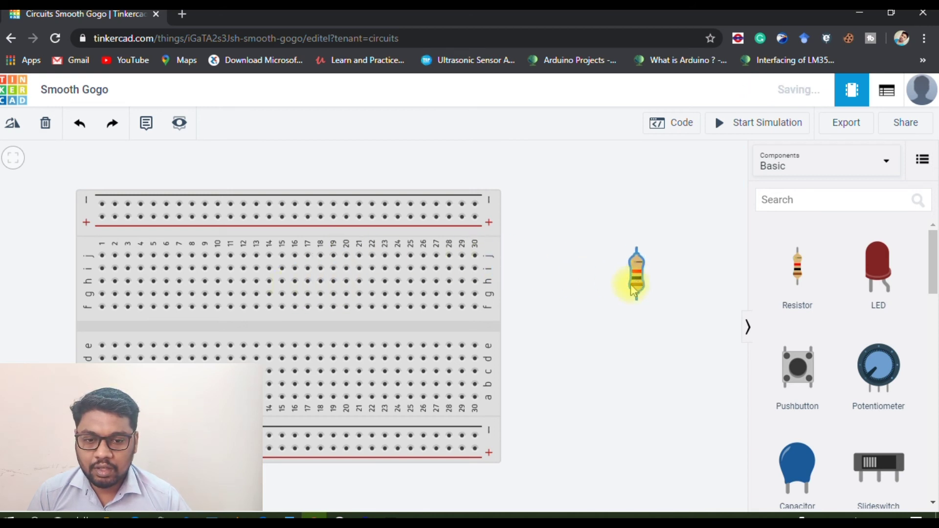
pyautogui.click(636, 280)
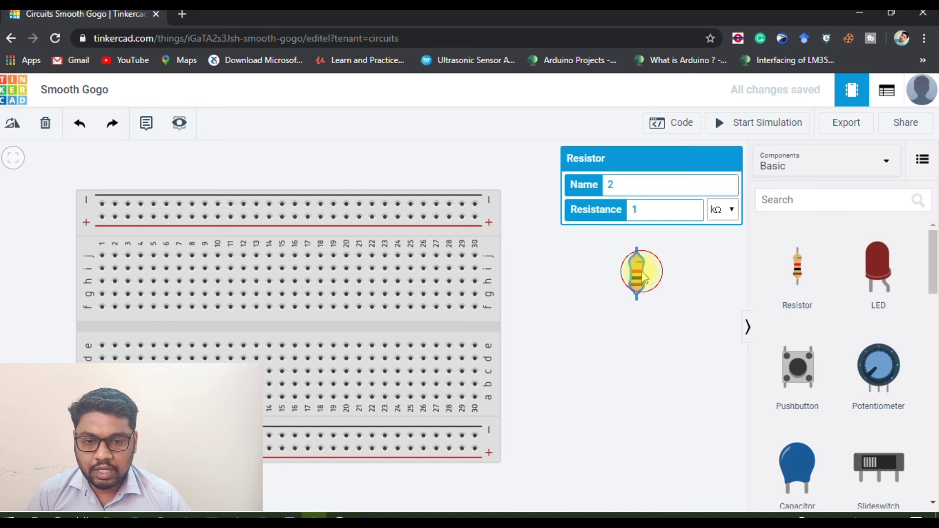
pyautogui.click(13, 124)
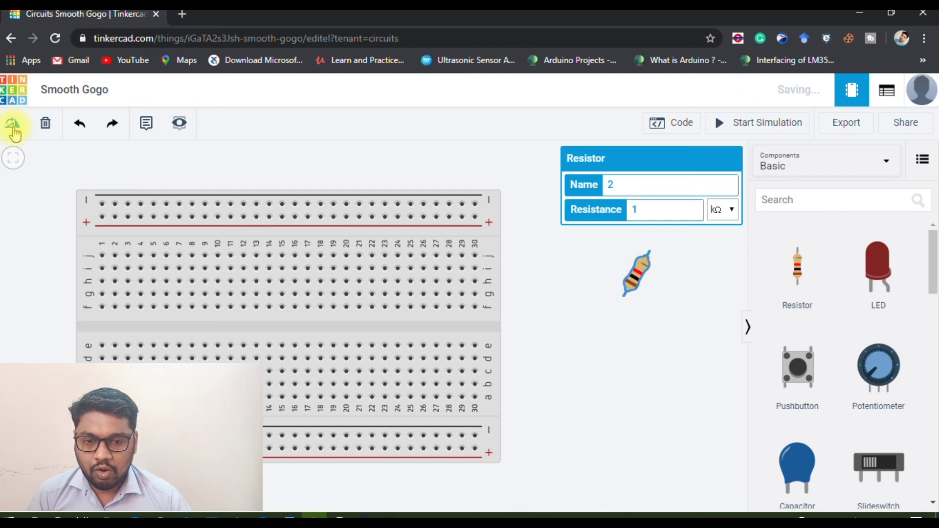
pyautogui.click(13, 125)
pyautogui.click(13, 124)
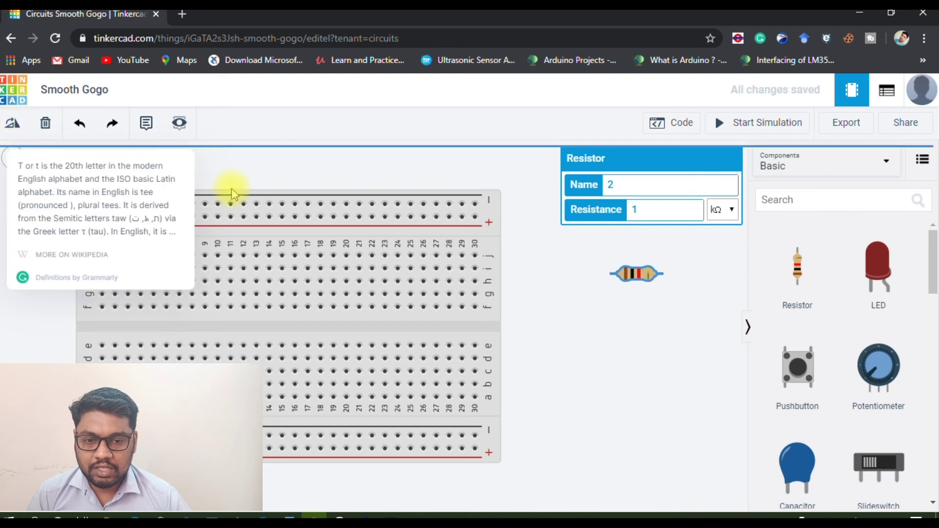
# Place the horizontal resistor on the breadboard in row h, with its leads in columns 17 and 21.
pyautogui.click(633, 323)
pyautogui.moveTo(644, 282); pyautogui.dragTo(350, 285)
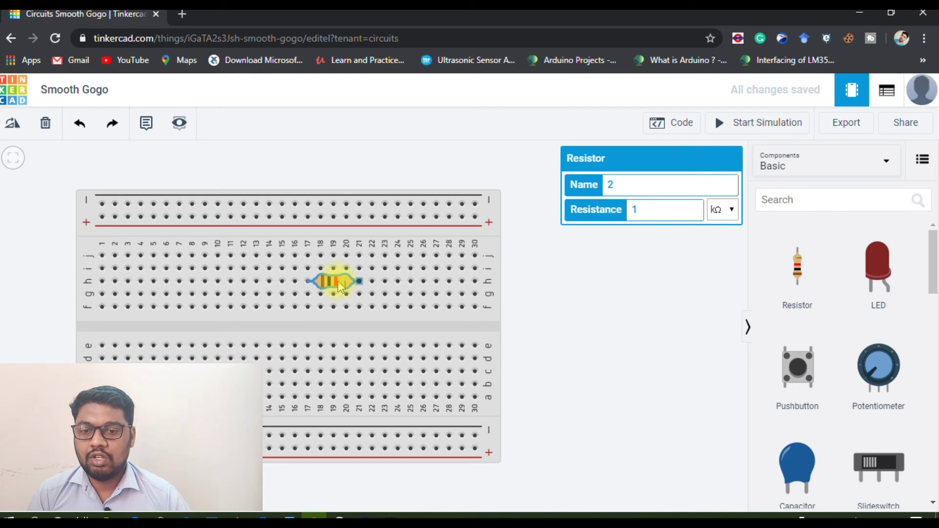
pyautogui.click(617, 294)
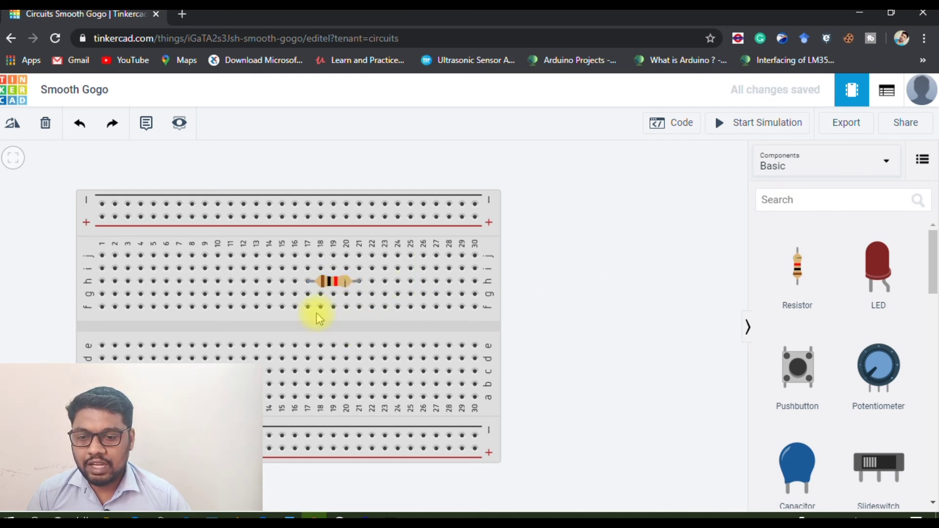
pyautogui.moveTo(305, 308); pyautogui.dragTo(308, 283)
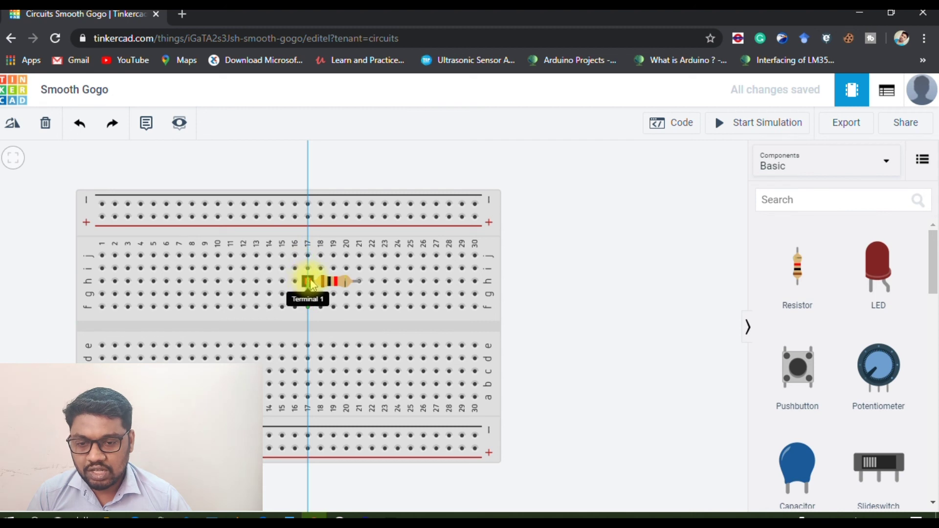
pyautogui.click(360, 282)
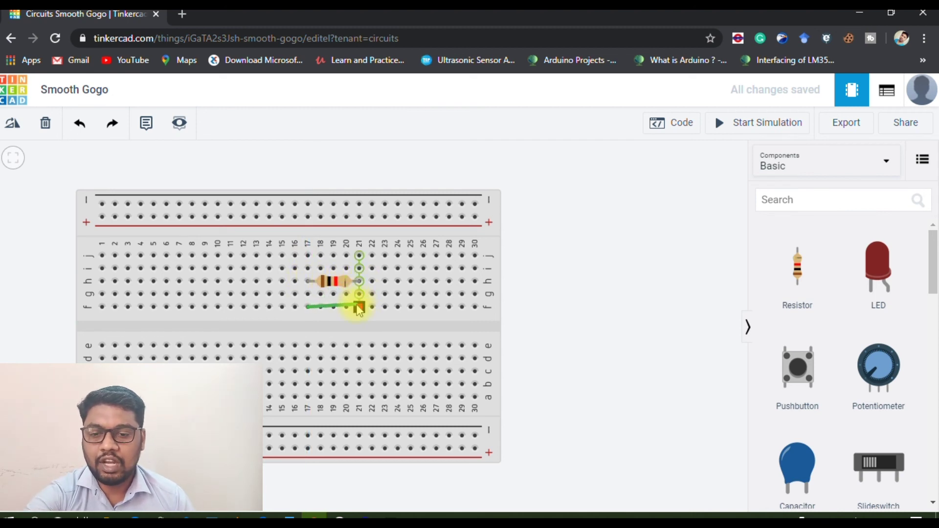
pyautogui.press('Escape')
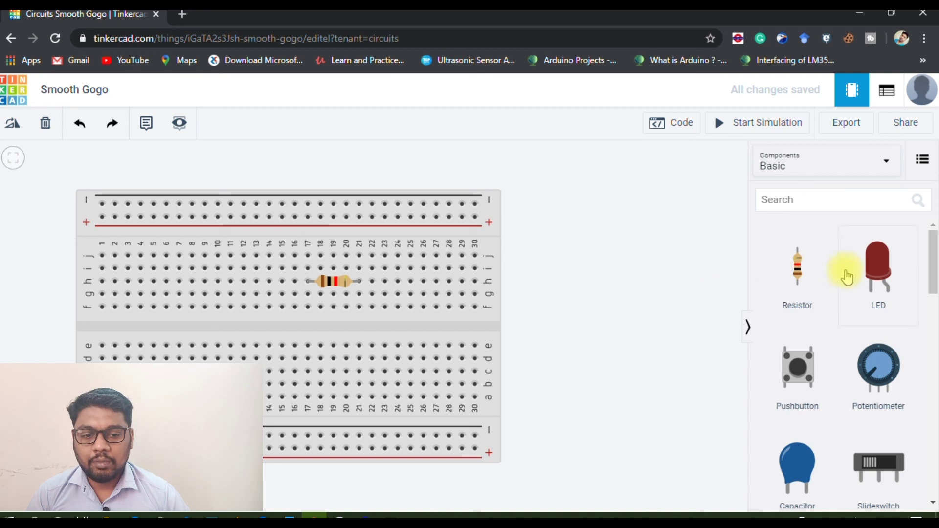
# Add an LED in row h with its legs in columns 25 and 26, and place a 9V Battery to the right of the breadboard.
pyautogui.moveTo(875, 271); pyautogui.dragTo(424, 264)
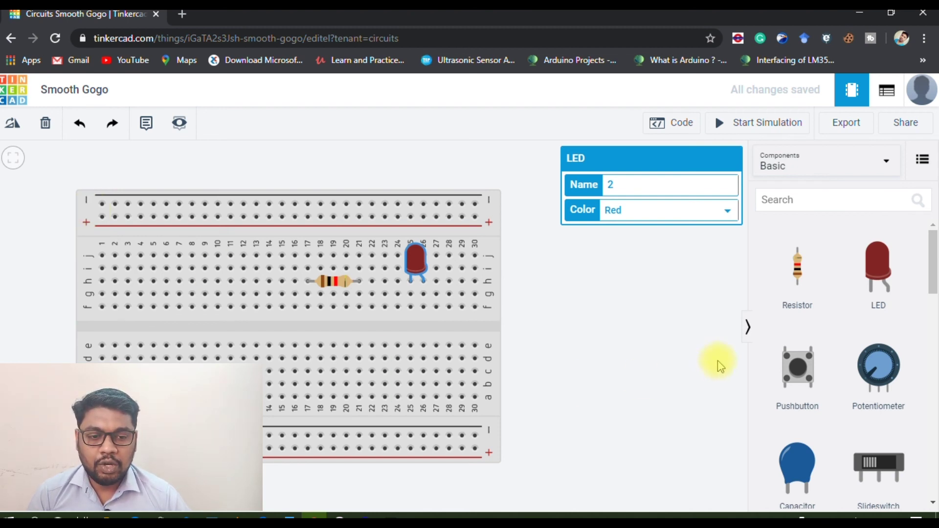
pyautogui.moveTo(931, 279); pyautogui.dragTo(931, 320)
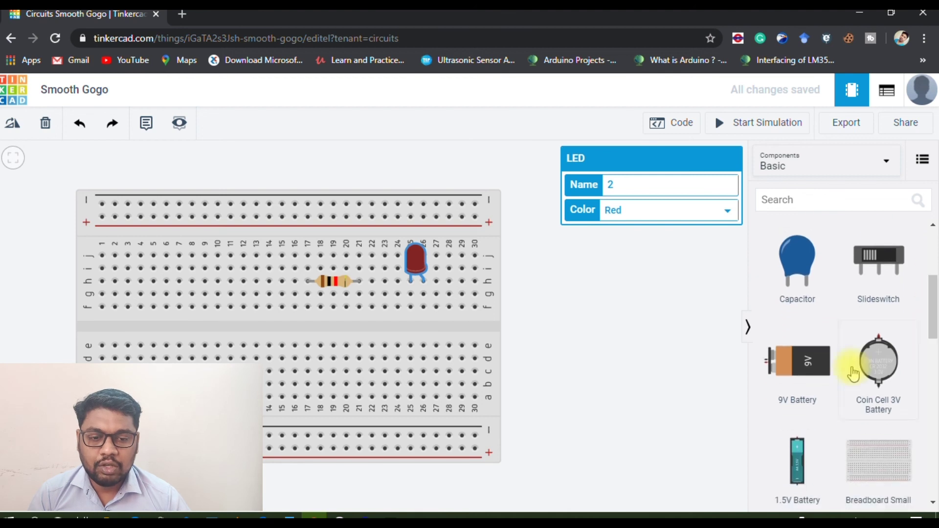
pyautogui.click(791, 380)
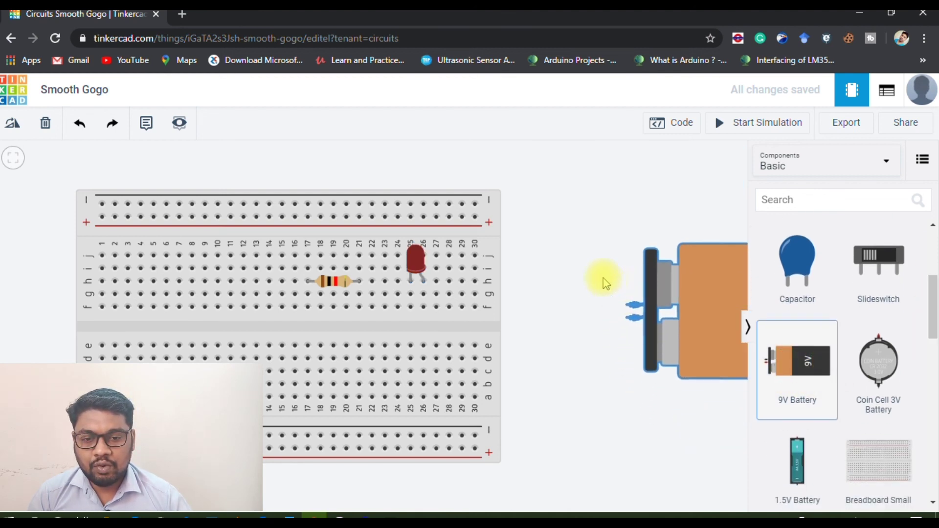
pyautogui.click(579, 210)
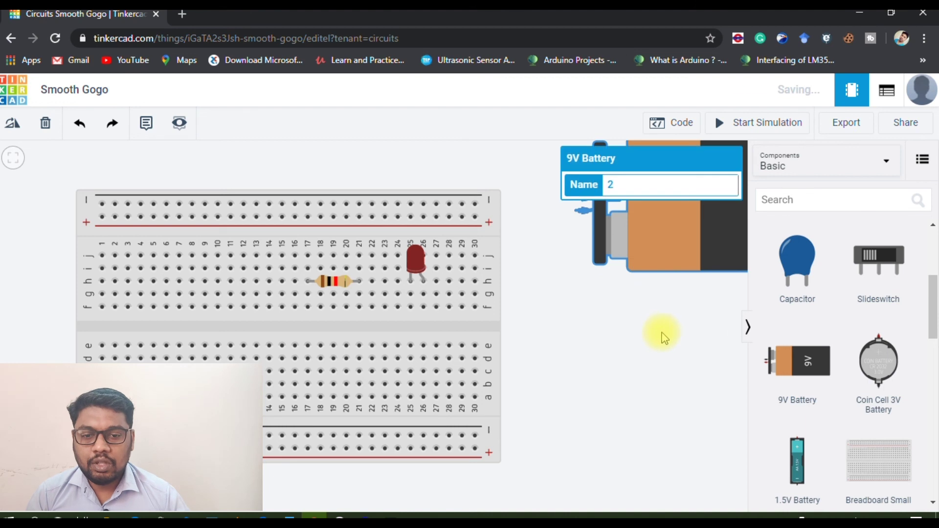
pyautogui.click(655, 330)
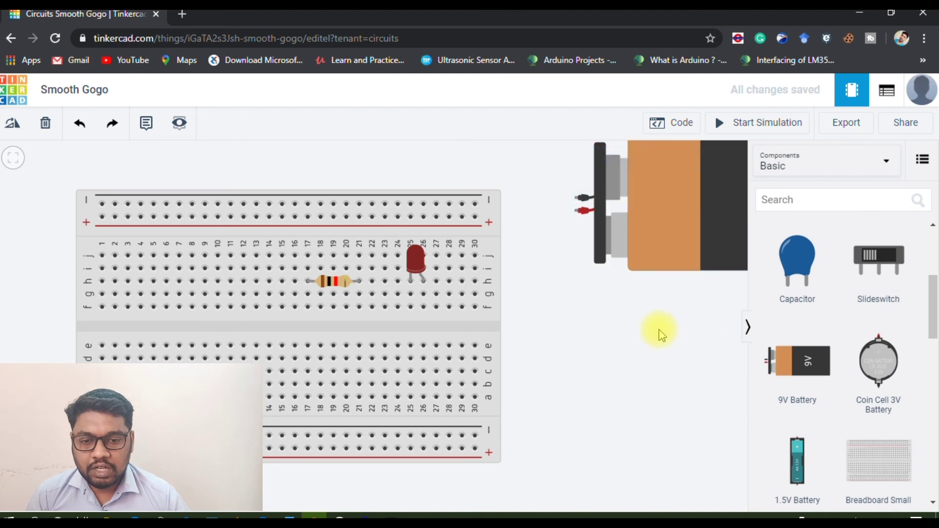
# Wire the battery's positive terminal to the upper + rail and its negative terminal to the upper − rail, both at the column 30 end.
pyautogui.click(575, 213)
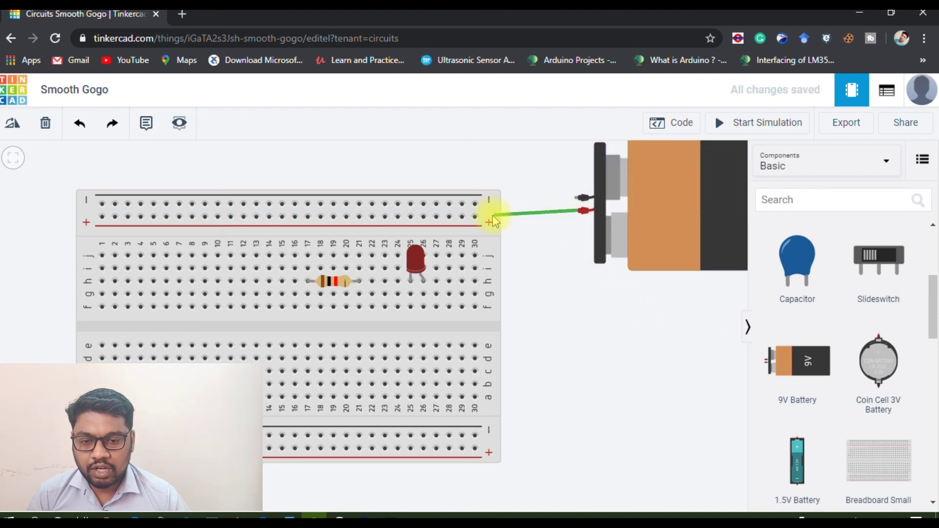
pyautogui.click(479, 218)
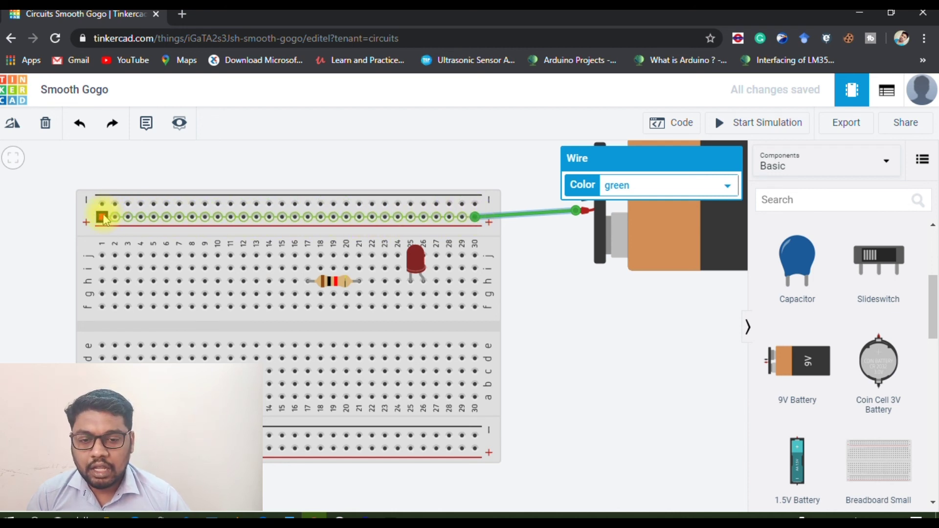
pyautogui.click(606, 298)
pyautogui.click(578, 198)
pyautogui.click(474, 204)
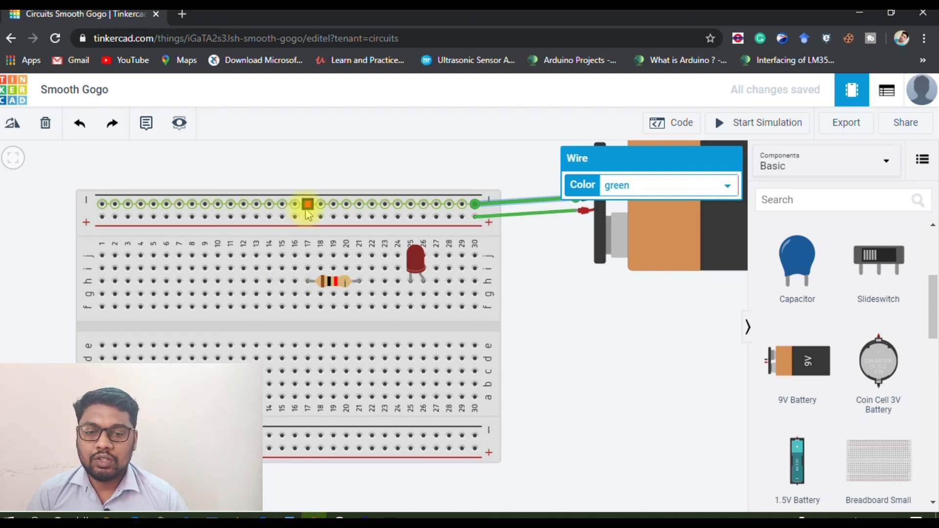
pyautogui.click(586, 315)
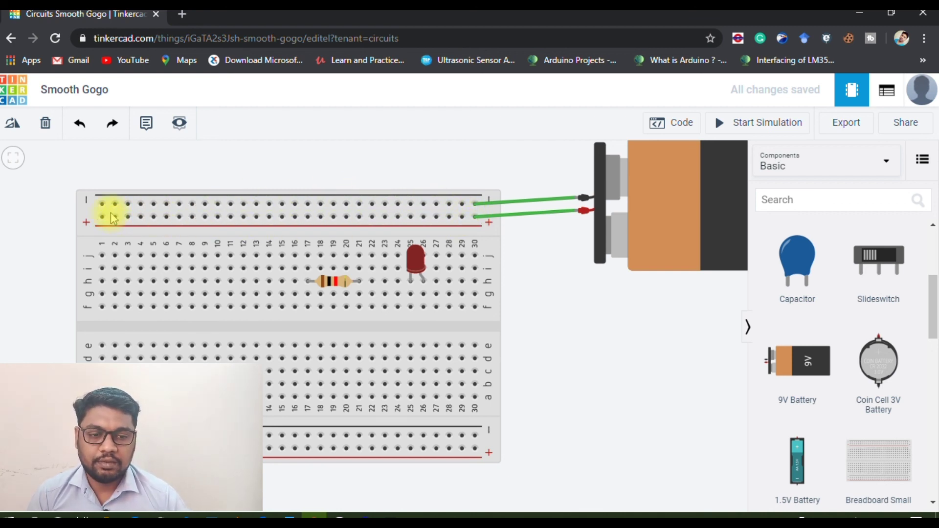
pyautogui.moveTo(932, 295); pyautogui.dragTo(934, 445)
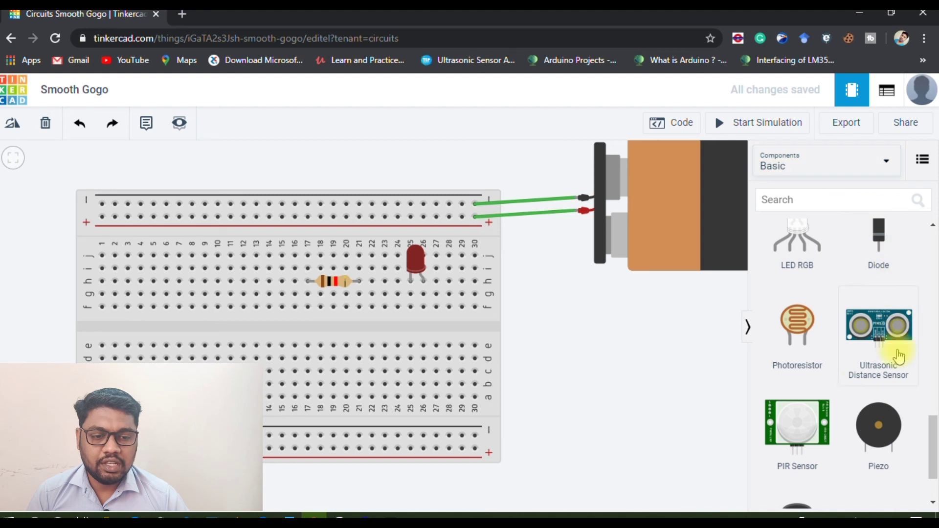
pyautogui.moveTo(933, 437); pyautogui.dragTo(934, 460)
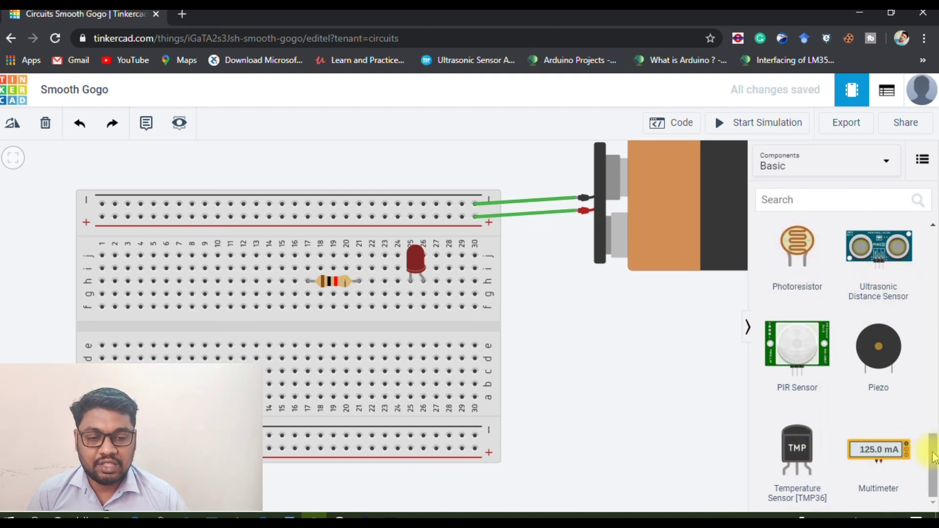
pyautogui.moveTo(933, 457); pyautogui.dragTo(933, 359)
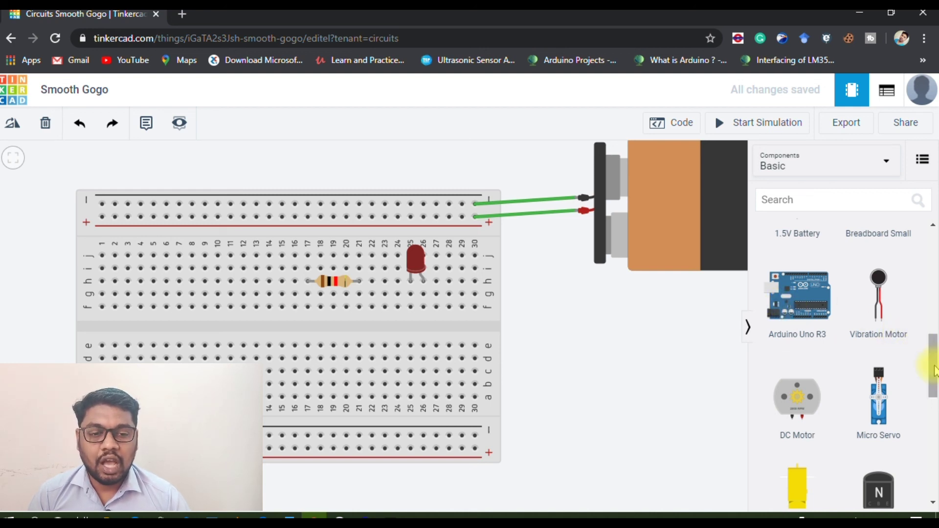
pyautogui.moveTo(934, 372); pyautogui.dragTo(934, 341)
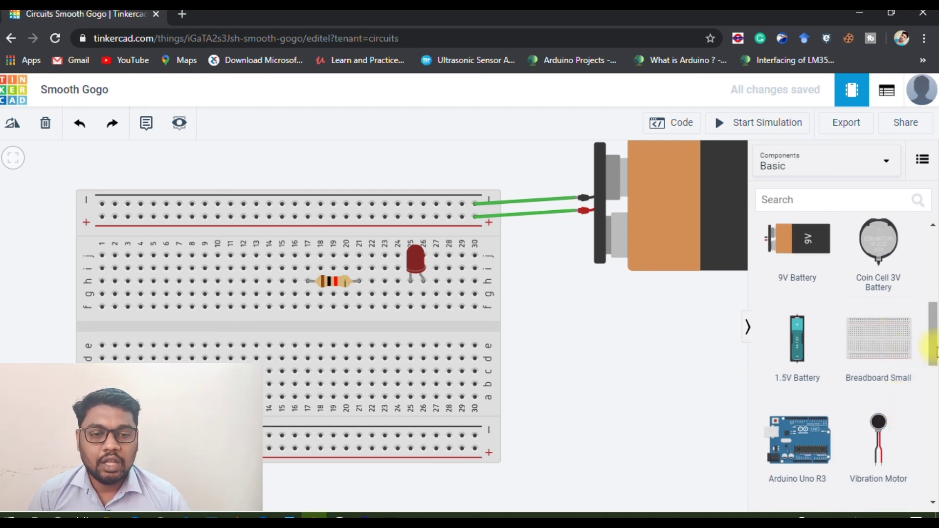
pyautogui.moveTo(935, 350); pyautogui.dragTo(930, 272)
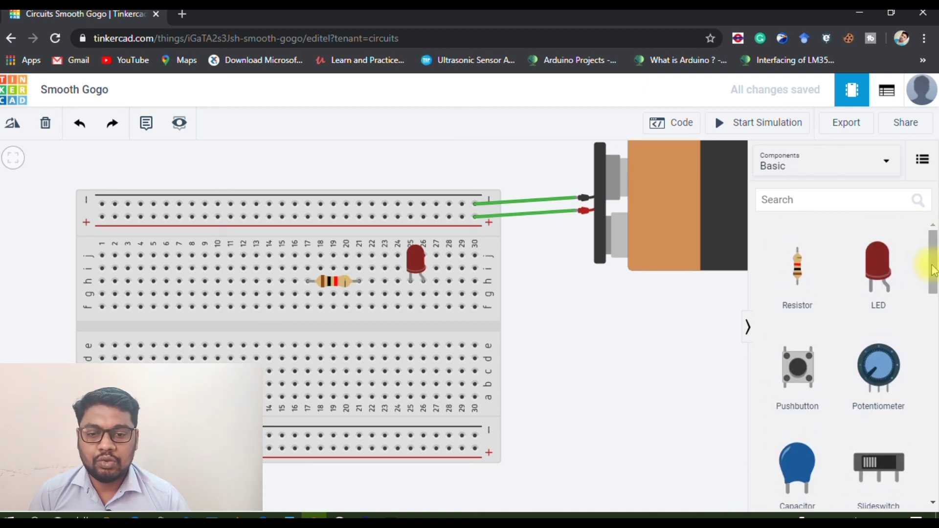